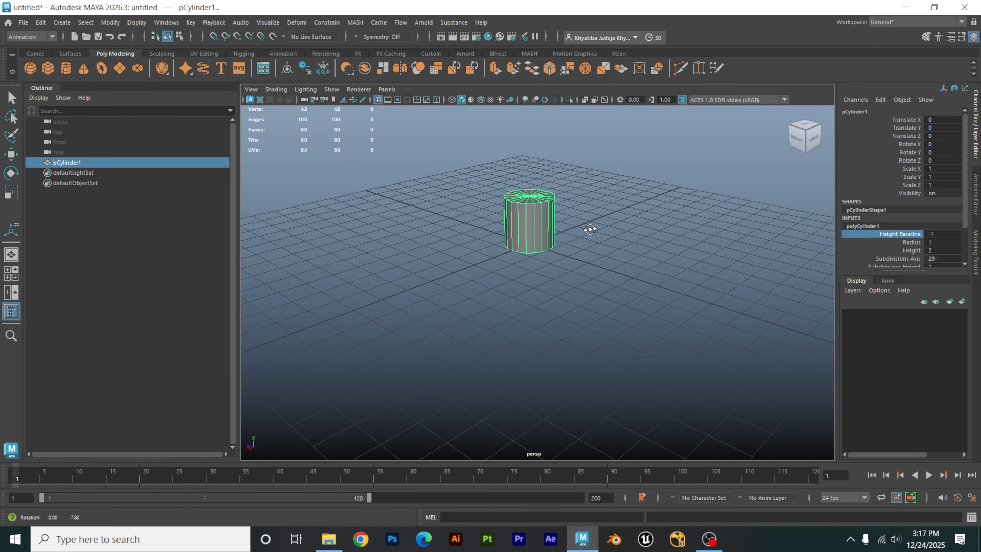
Step: Set the cylinder's radius to 2.4 and its height to 5.5
click(920, 242)
middle_drag(673, 255, 683, 255)
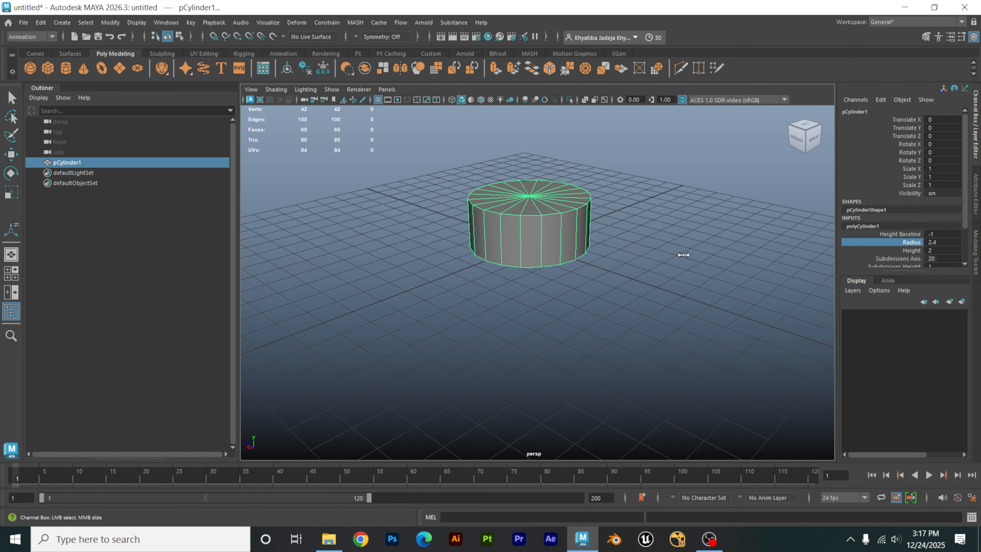
click(897, 251)
middle_drag(743, 269, 700, 272)
alt+drag(700, 272, 831, 305)
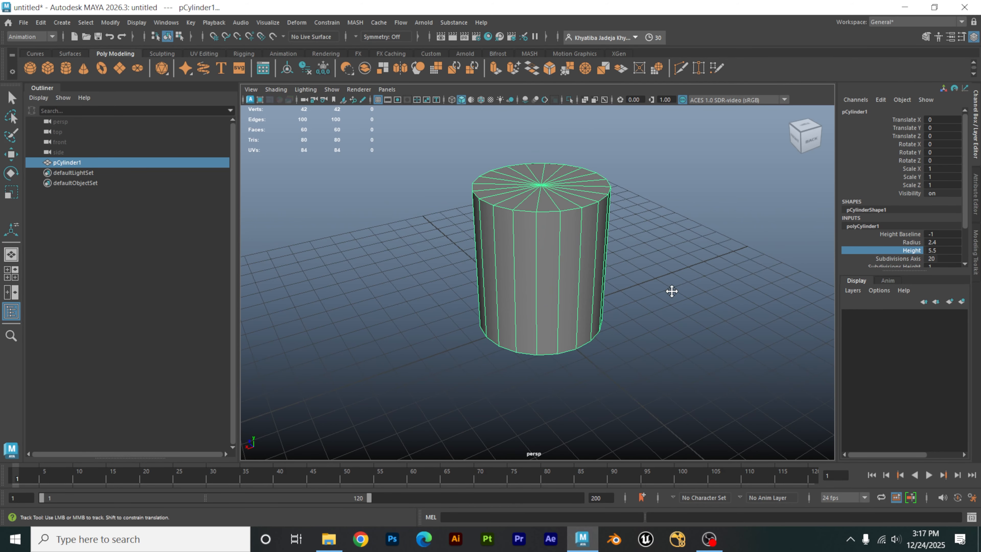
Step: Set the cylinder's height subdivisions to 8 and its cap subdivisions to 0
scroll(908, 262, down, 2)
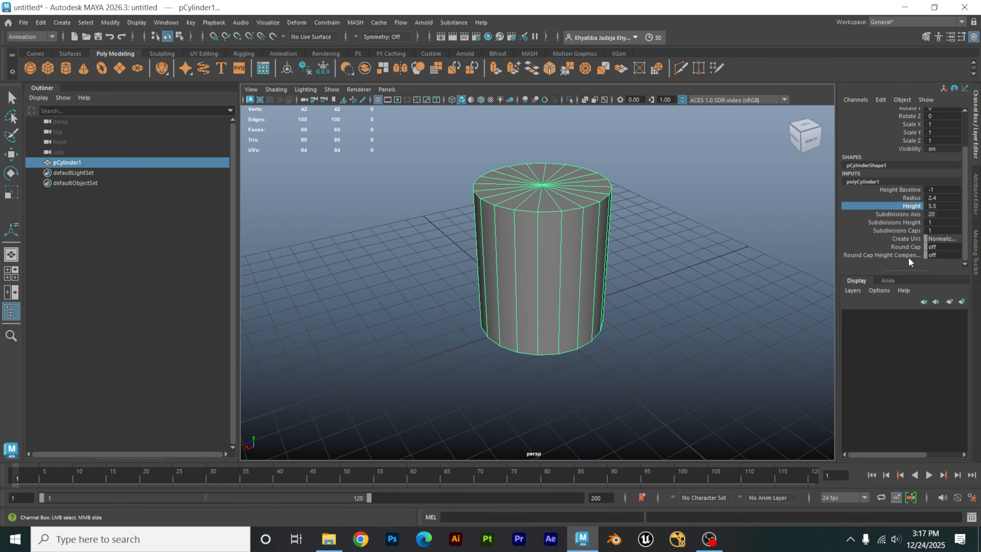
click(909, 227)
middle_drag(700, 274, 729, 271)
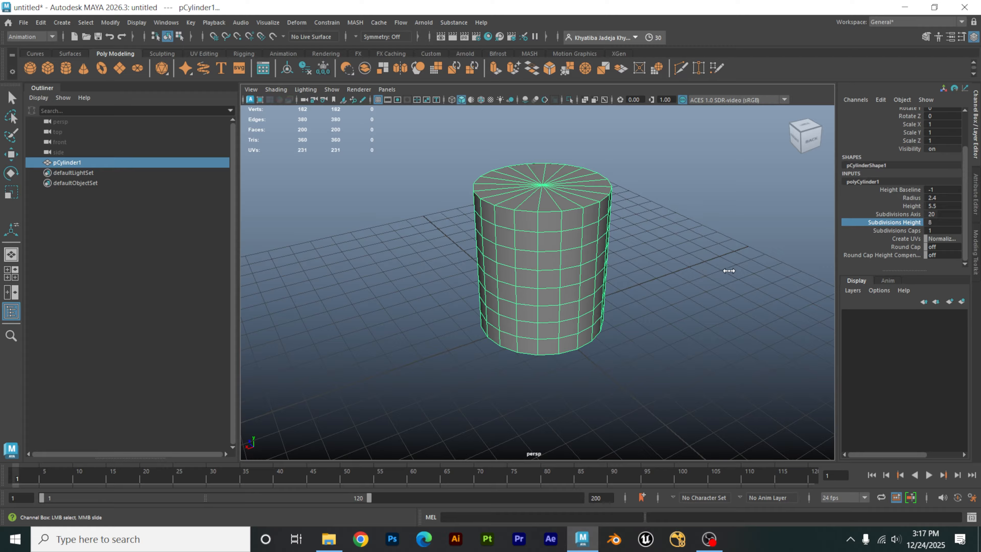
alt+drag(704, 285, 725, 275)
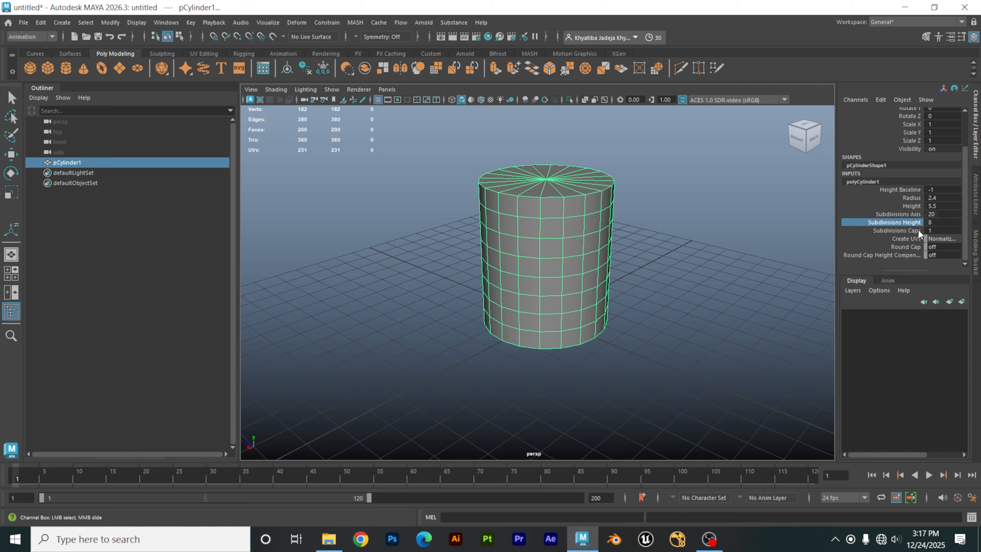
click(908, 230)
middle_drag(761, 248, 679, 251)
alt+drag(680, 251, 653, 313)
alt+middle_drag(653, 311, 674, 333)
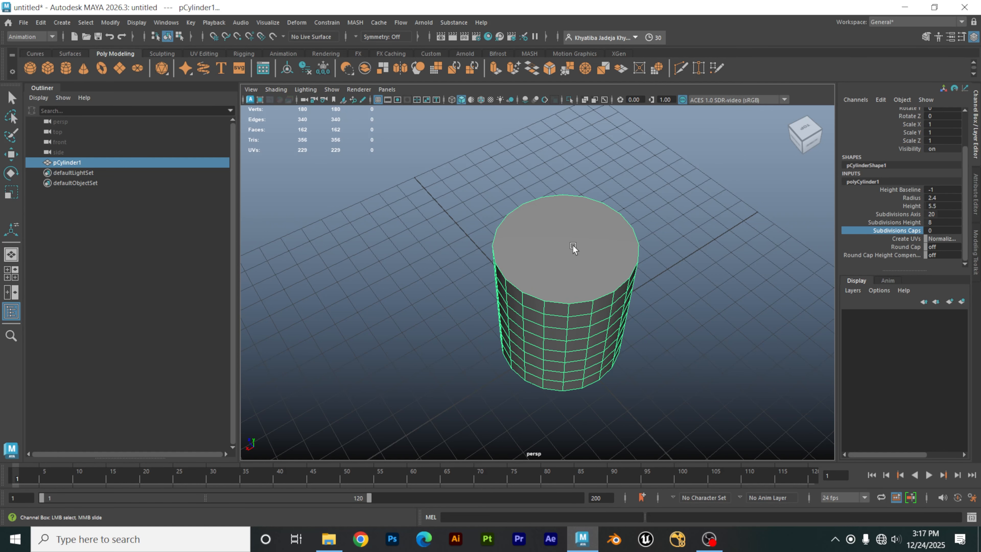
Step: Delete the cylinder's top cap face to leave that end open
right_drag(574, 234, 575, 264)
click(576, 265)
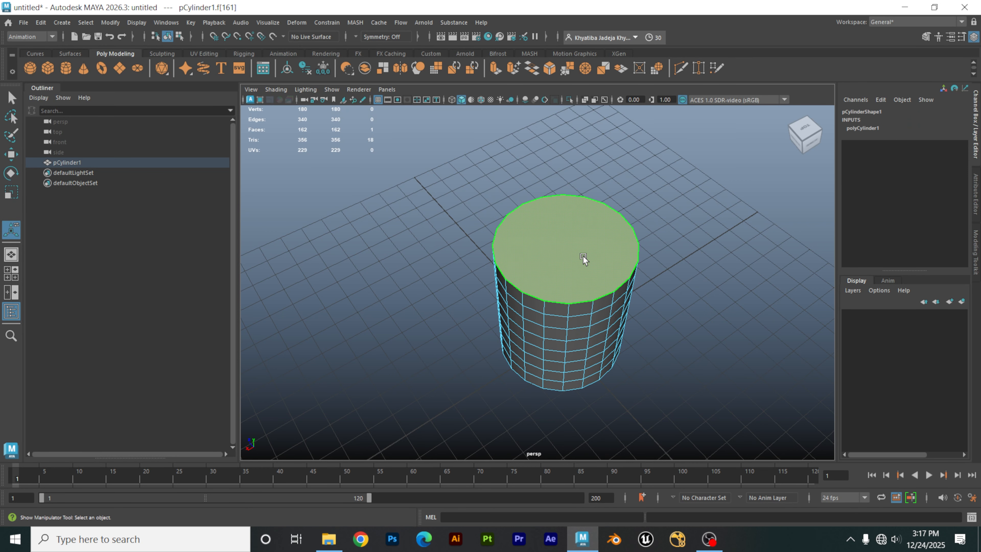
key(Delete)
Step: Extrude the cylinder's bottom cap face inward with an offset of 0.11
alt+drag(672, 310, 767, 252)
right_drag(596, 212, 598, 231)
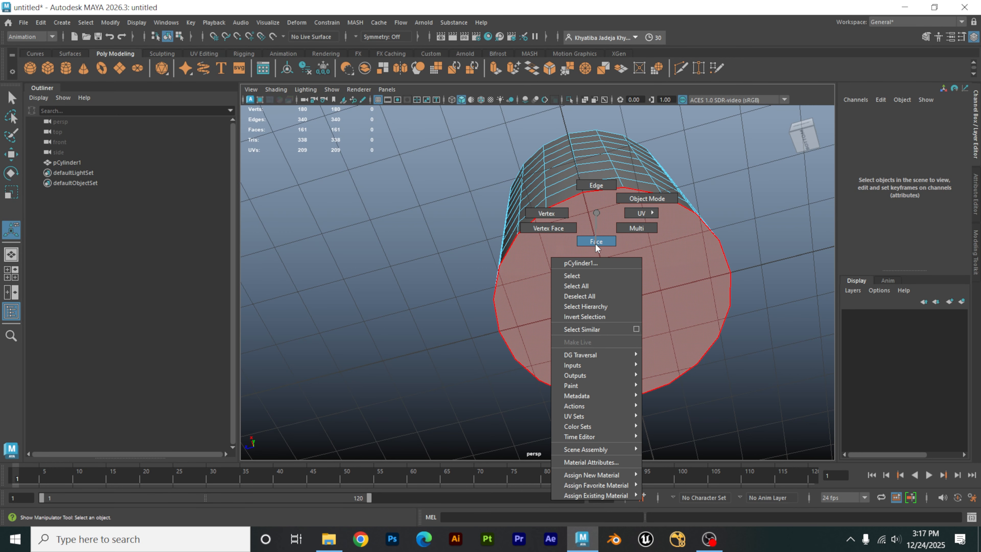
right_drag(597, 247, 598, 248)
key(q)
click(615, 244)
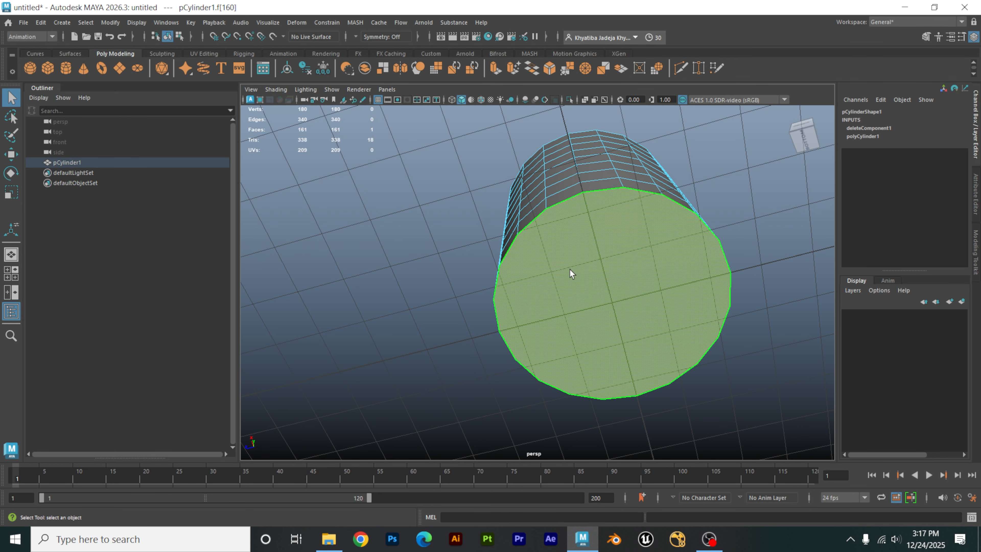
mouse_move(571, 274)
alt+mouse_down()
mouse_move(628, 265)
mouse_move(589, 279)
alt+mouse_up()
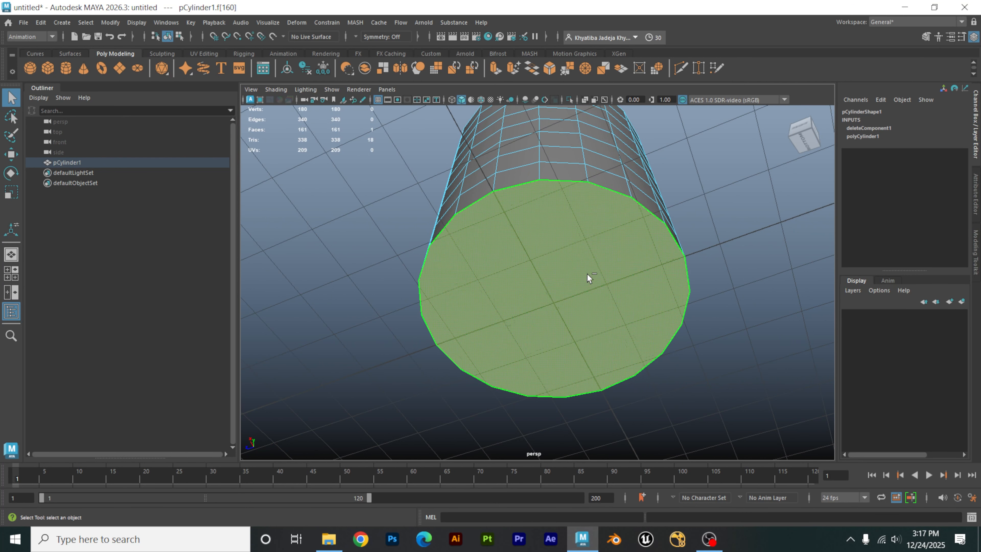
key(ctrl+e)
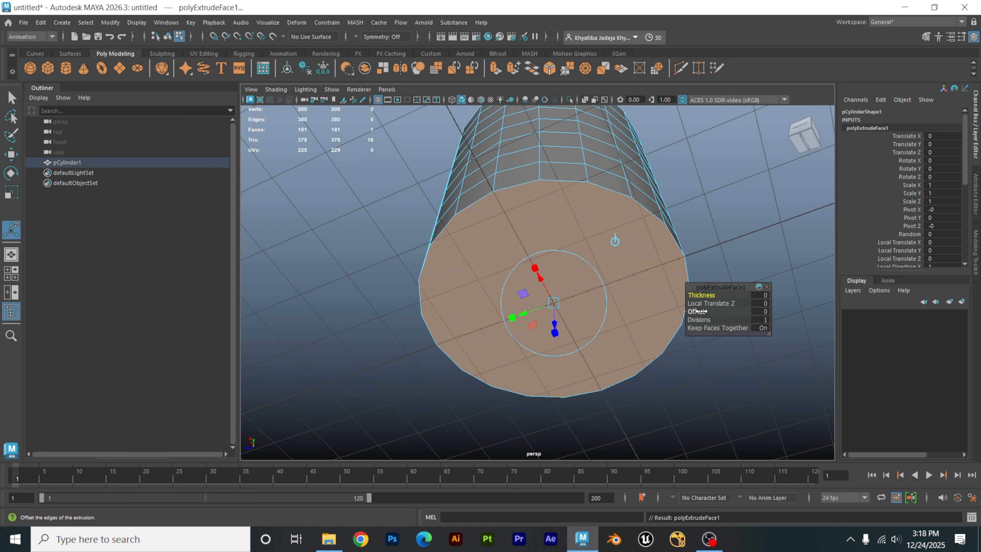
click(698, 312)
drag(701, 312, 707, 313)
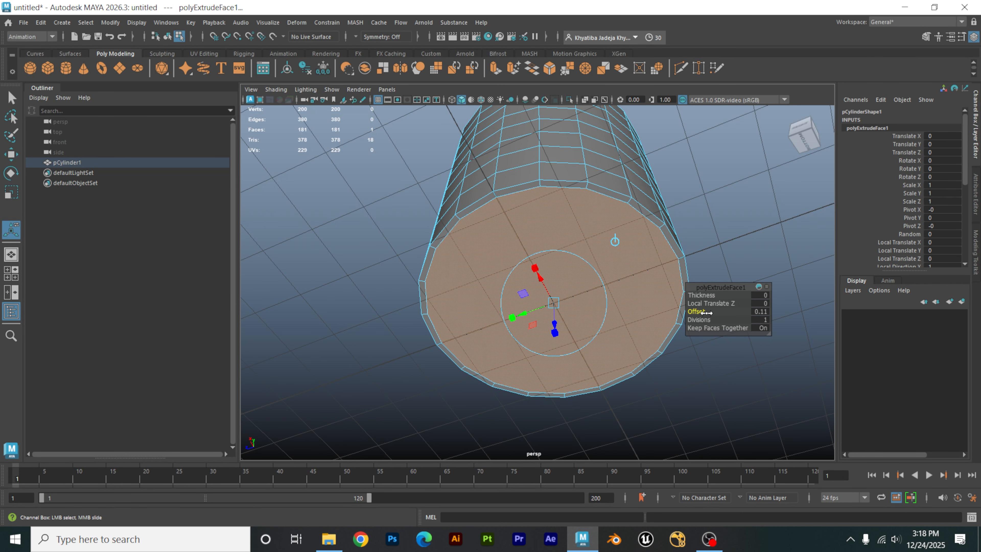
ctrl+middle_drag(704, 390, 707, 362)
key(ctrl+z)
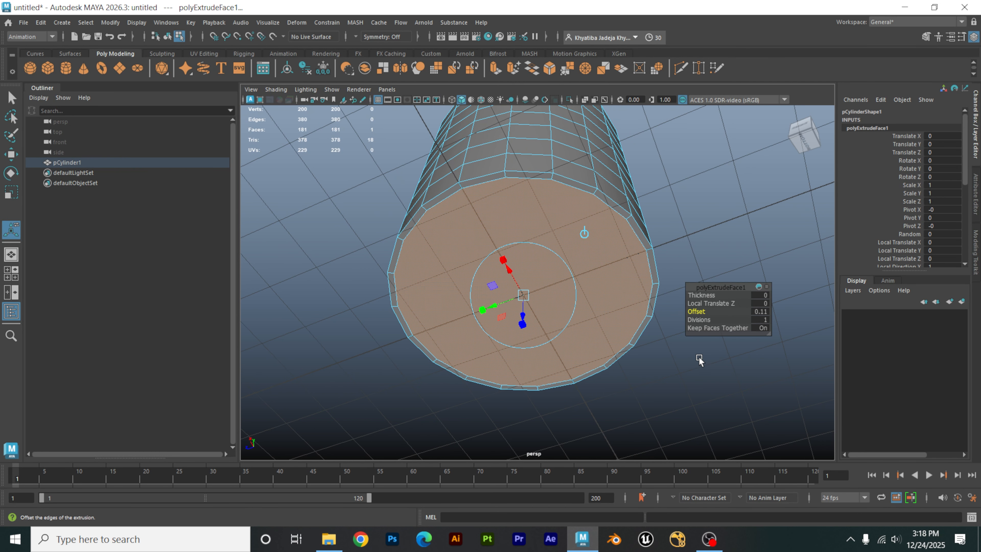
Step: Extrude the bottom cap's inner face inward twice more, with offsets of 0.21 and 0.26
key(ctrl+e)
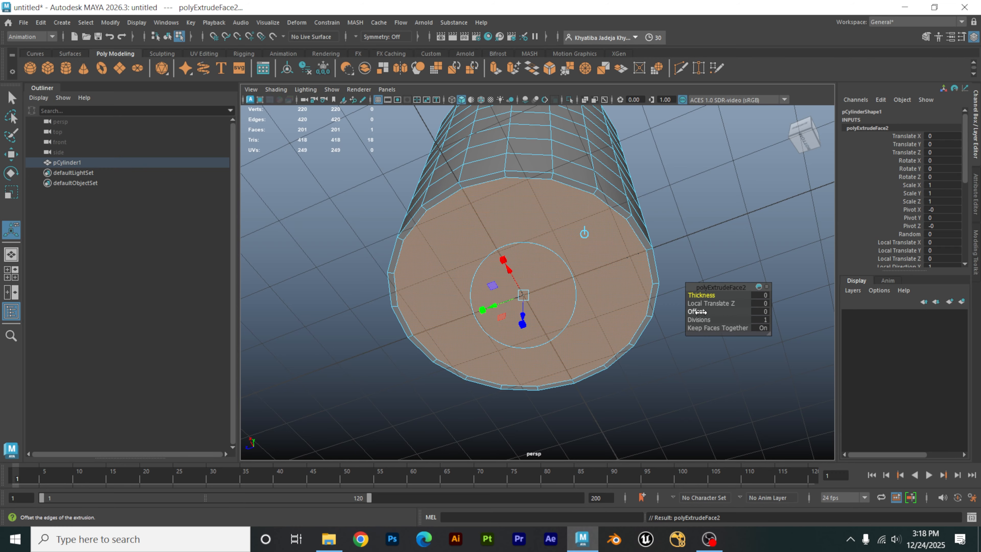
click(696, 311)
middle_drag(699, 311, 711, 312)
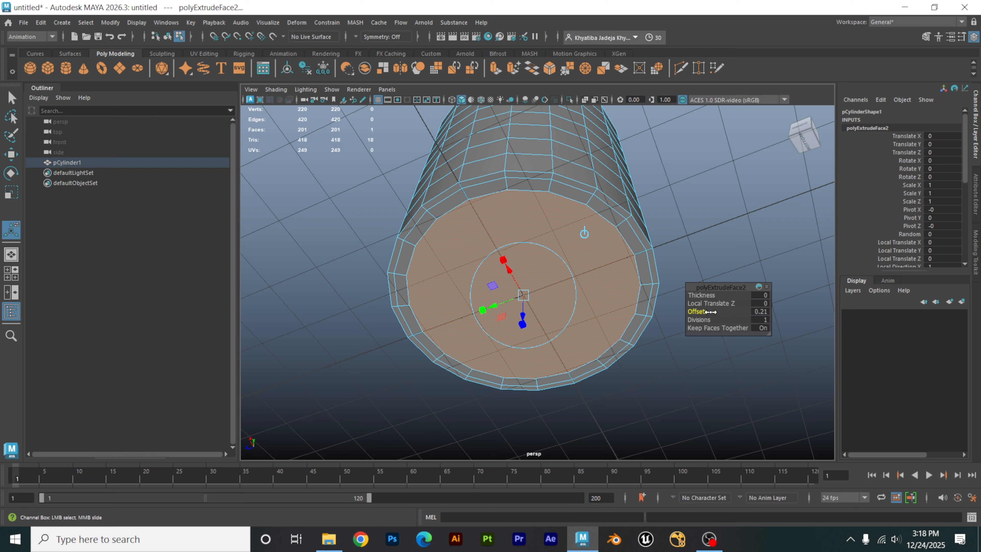
key(ctrl+e)
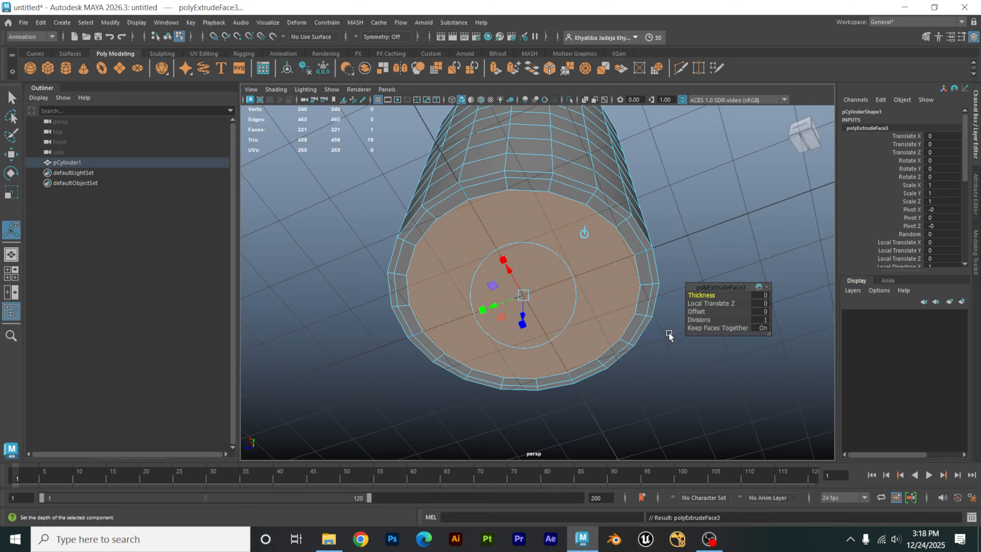
click(697, 311)
drag(699, 314, 714, 316)
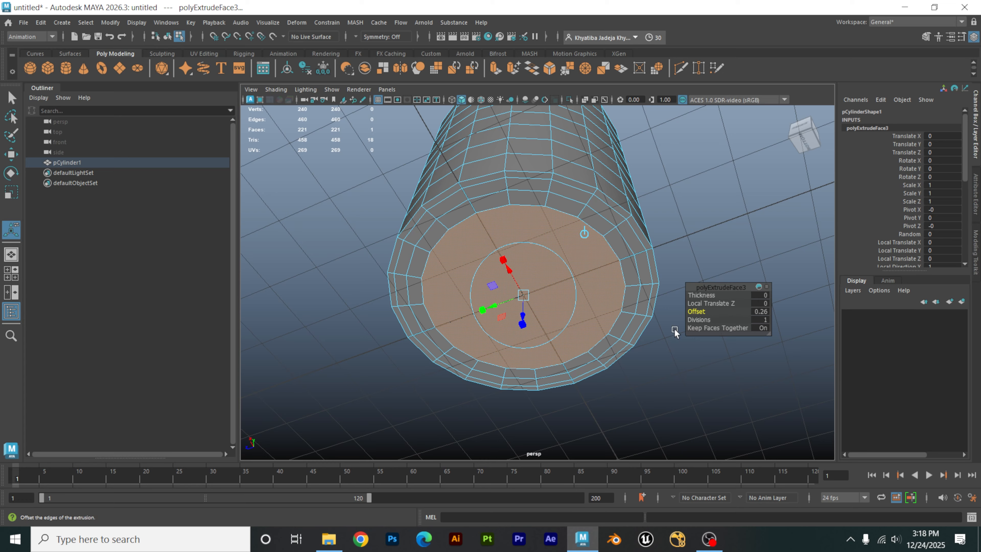
right_drag(648, 166, 652, 140)
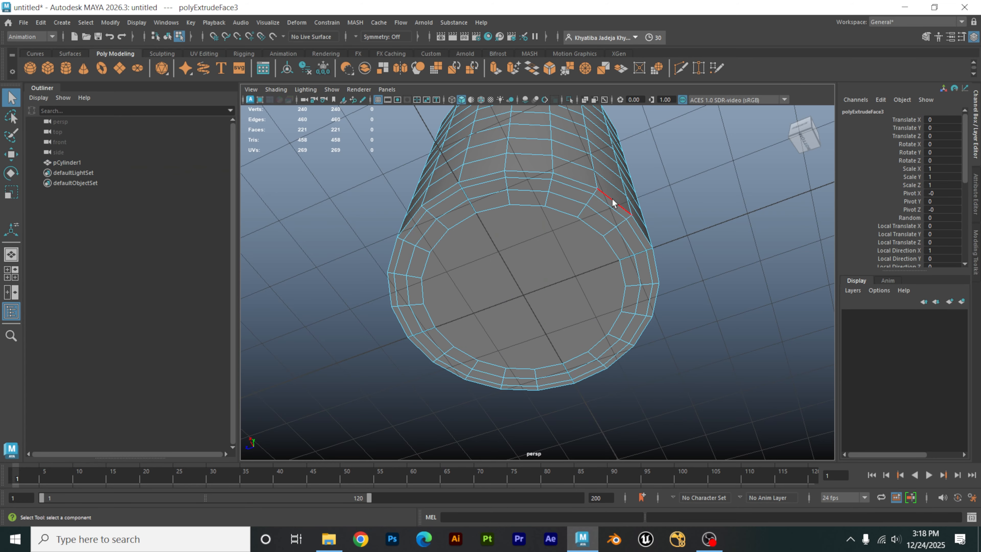
Step: Switch to the Modeling menu set and use Multi-Cut to split the bottom cap's inner face through its centre, between two opposite vertices
alt+drag(580, 235, 600, 235)
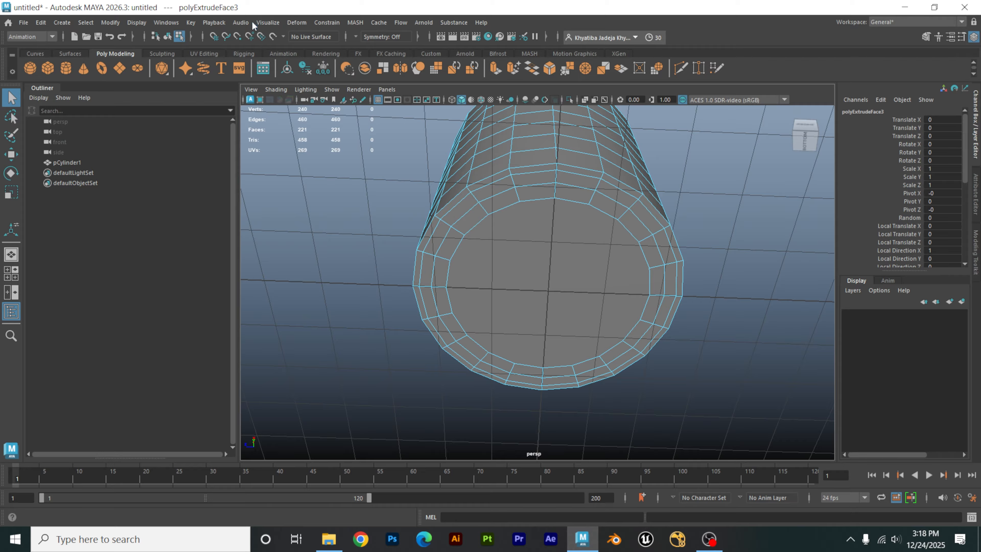
click(31, 36)
click(9, 48)
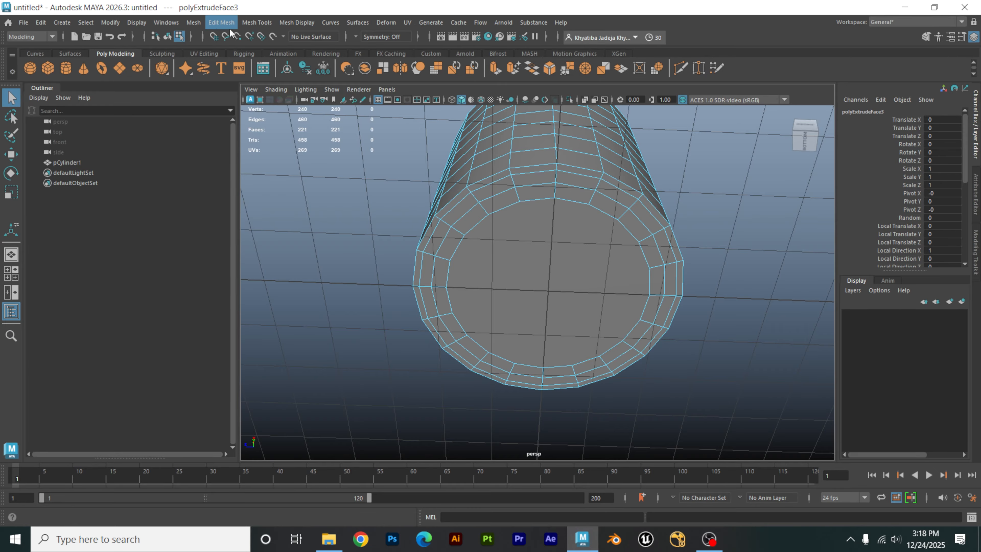
click(265, 24)
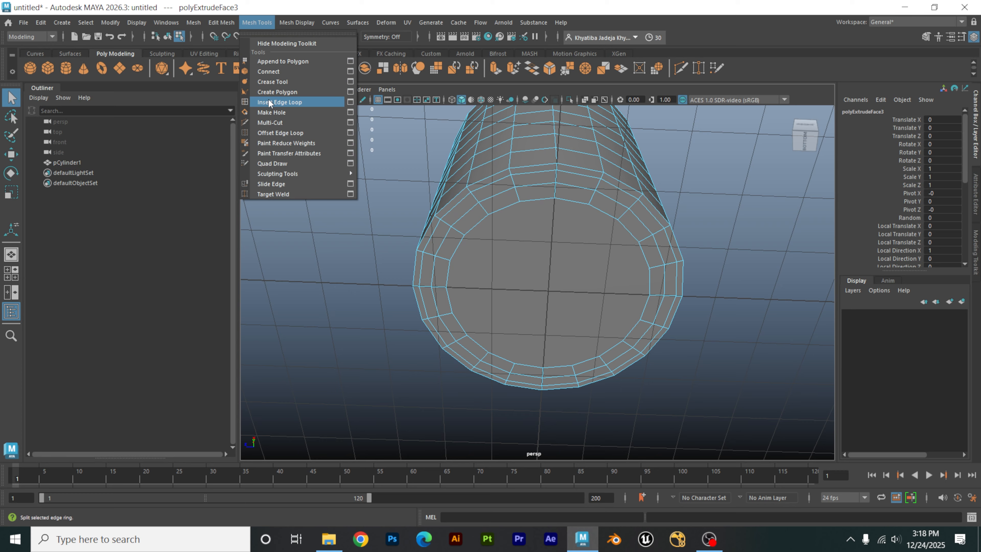
click(298, 124)
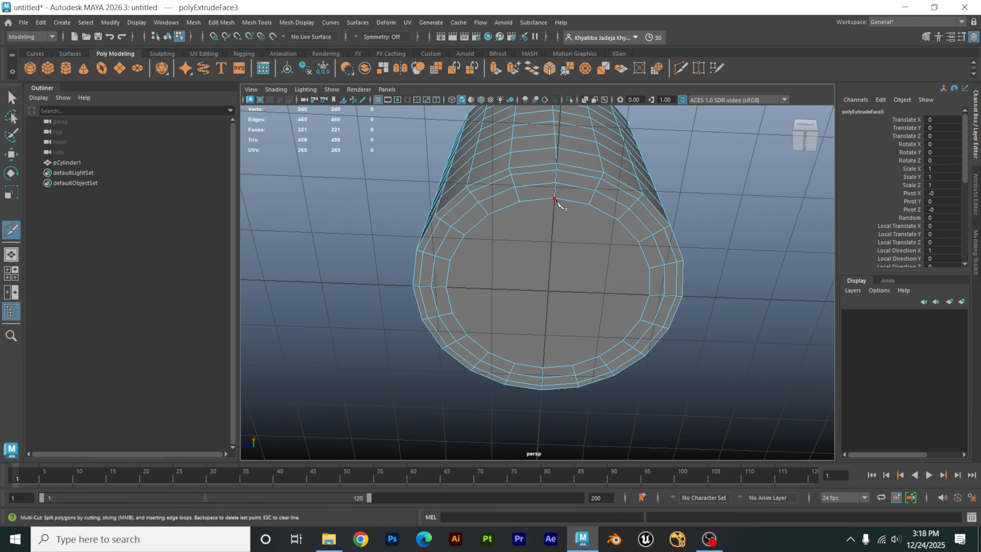
click(555, 198)
click(543, 368)
key(Return)
Step: Cut one parallel edge on each side of the bottom cap's centre cut, joining the adjacent opposite vertices
click(588, 204)
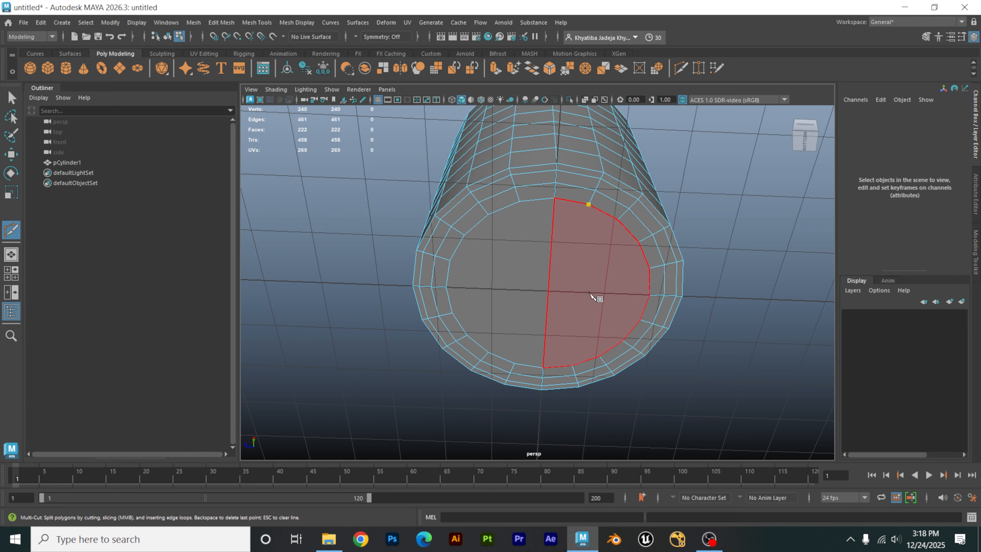
click(573, 365)
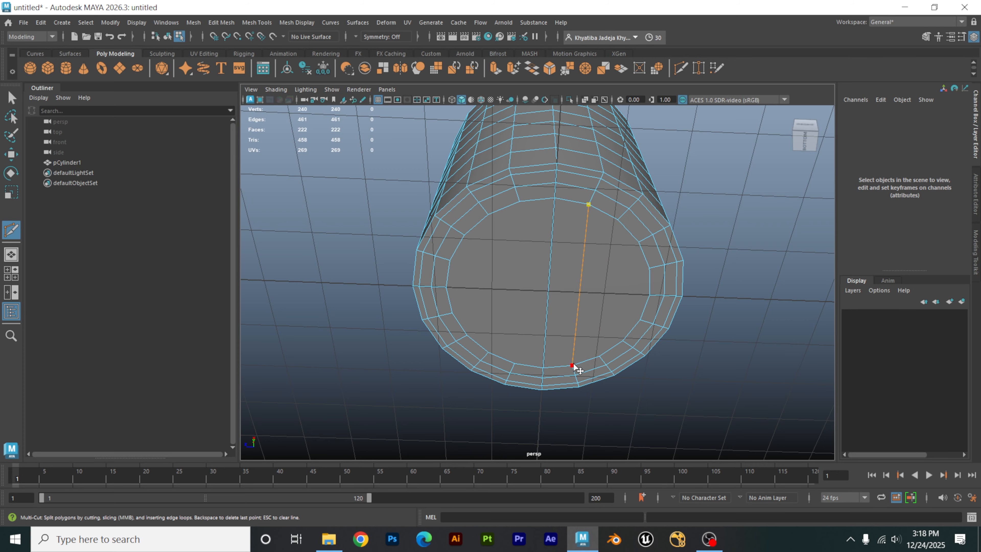
key(Return)
click(520, 201)
click(514, 365)
key(ctrl+z)
click(514, 365)
key(Return)
key(Escape)
Step: Cut three crosswise edges over the bottom cap's inner face, one through the centre and one on each side of it
click(446, 288)
click(649, 296)
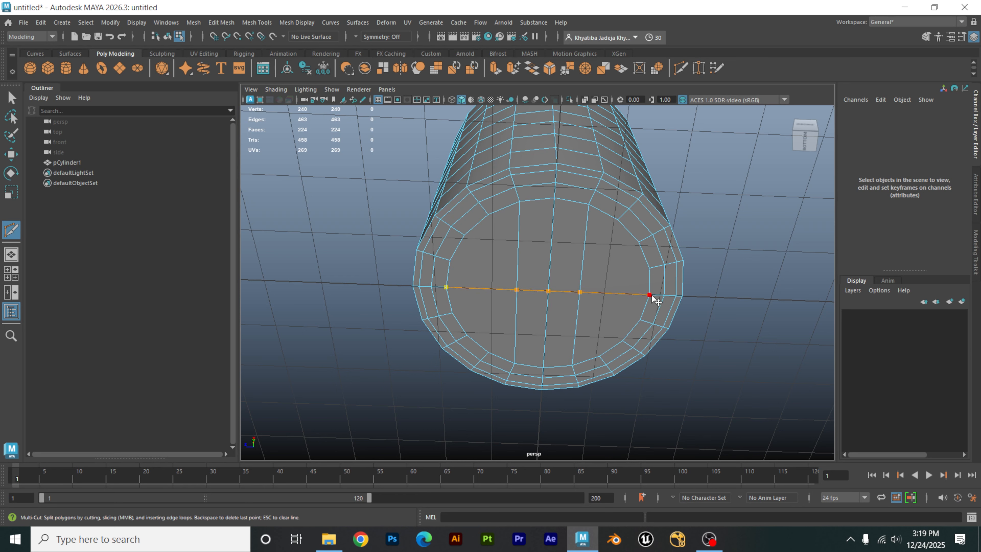
key(Return)
click(450, 261)
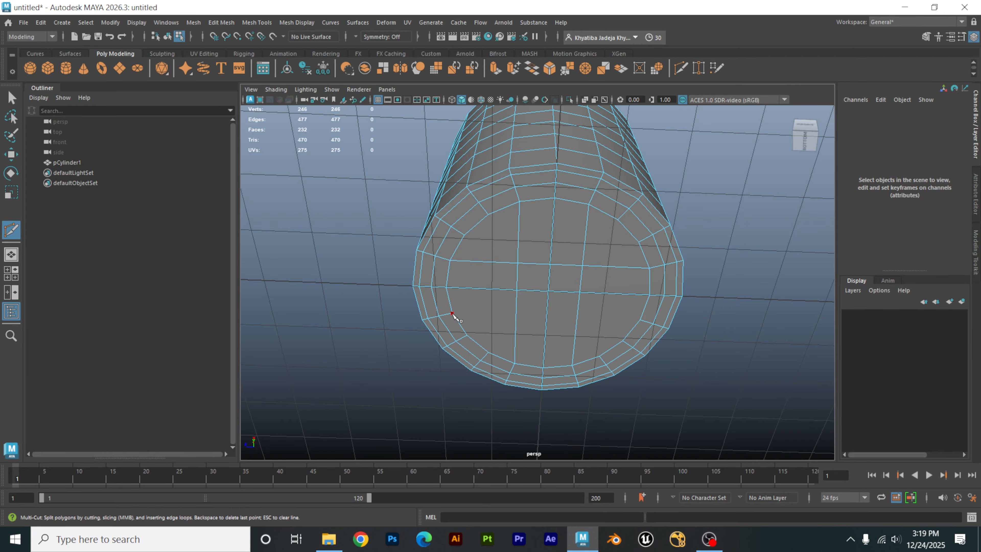
click(452, 313)
click(640, 320)
key(Return)
Step: Add the two outermost lengthwise cuts across the bottom cap to complete its grid of edges
click(618, 220)
click(600, 356)
key(Return)
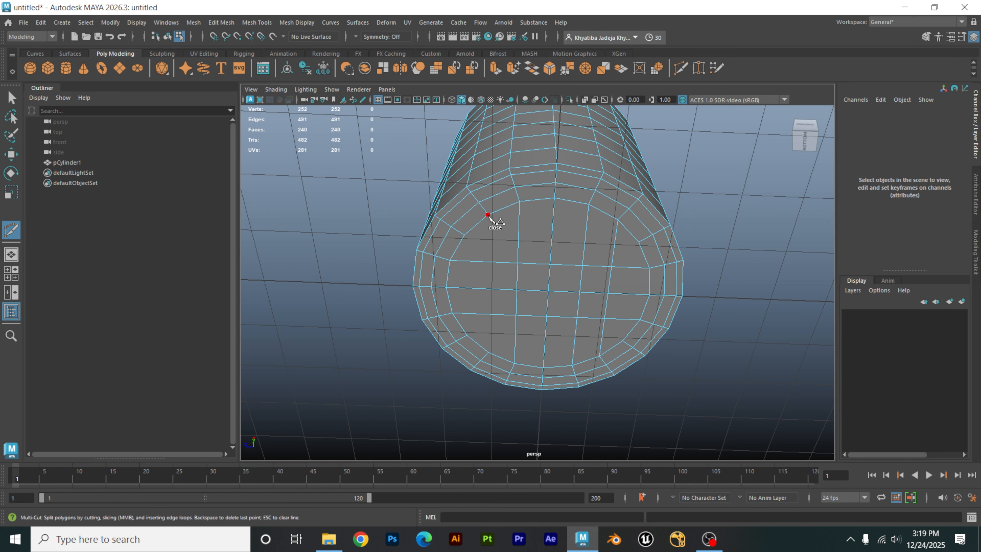
click(488, 215)
click(488, 353)
key(Return)
scroll(500, 241, up, 3)
scroll(549, 244, up, 2)
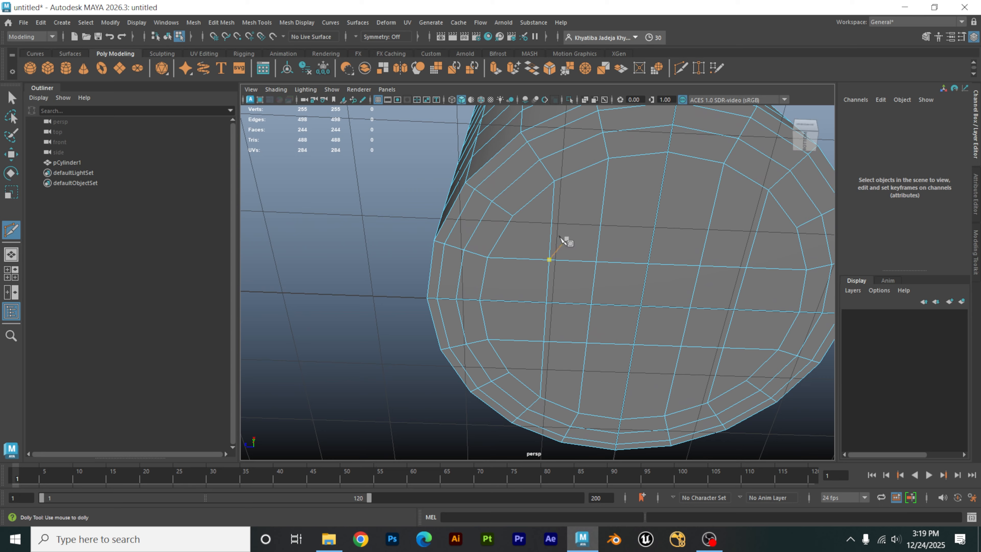
click(512, 216)
click(549, 260)
key(w)
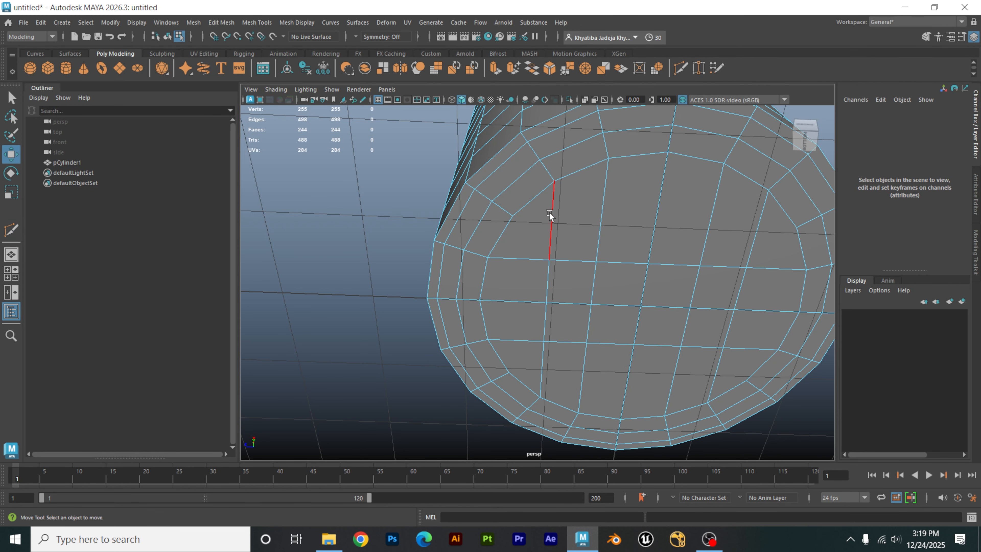
Step: Return to object mode and extrude all of the cylinder's faces with a Local Translate Z of 0.257 to give the walls thickness
right_drag(551, 213, 630, 194)
scroll(620, 242, down, 3)
click(696, 228)
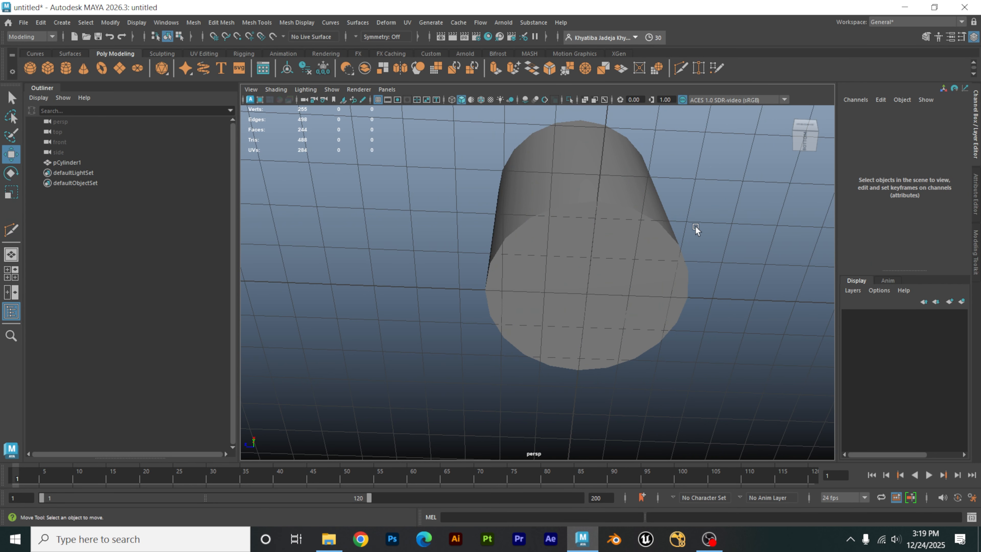
click(647, 254)
alt+drag(712, 244, 688, 245)
key(ctrl+e)
alt+middle_drag(689, 245, 602, 192)
alt+right_drag(542, 293, 707, 283)
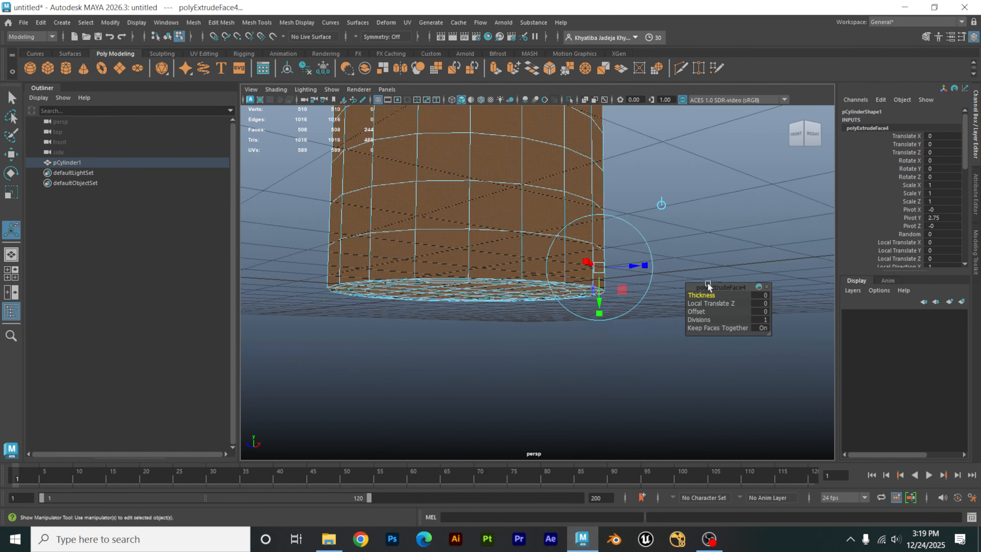
alt+right_drag(627, 279, 726, 285)
alt+drag(656, 278, 656, 223)
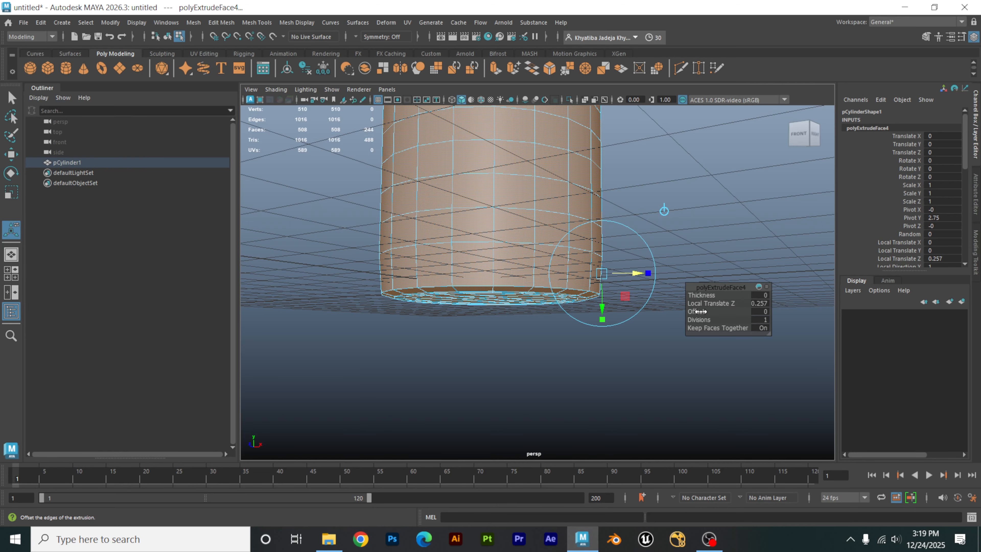
Step: Set the wall extrusion's divisions to 3 and return to object mode
alt+drag(646, 211, 656, 252)
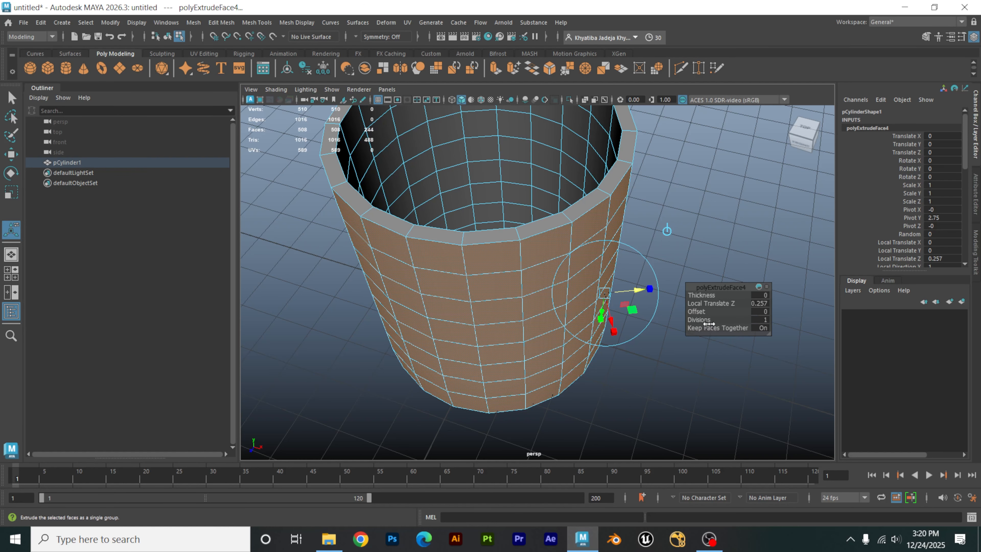
drag(709, 324, 716, 321)
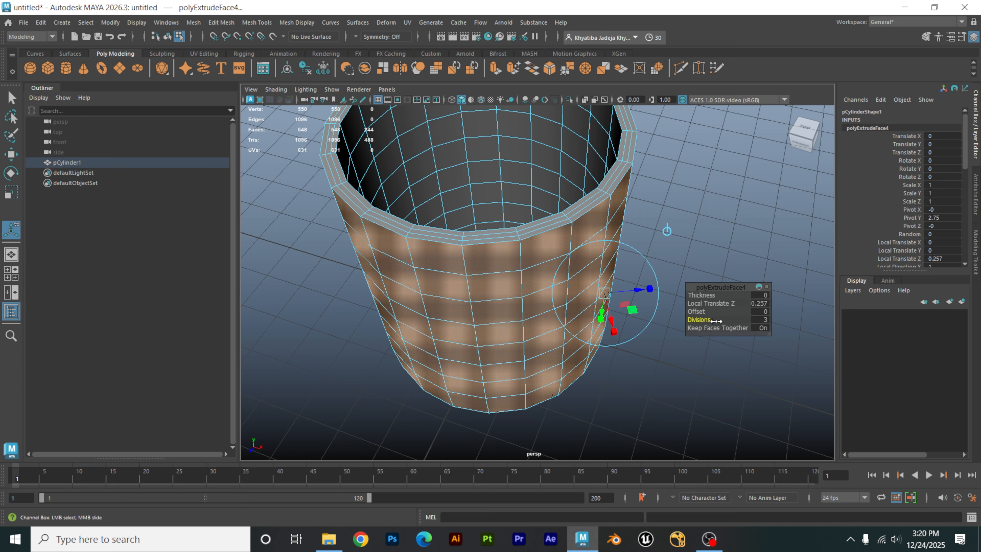
right_drag(665, 183, 697, 171)
alt+drag(696, 171, 633, 248)
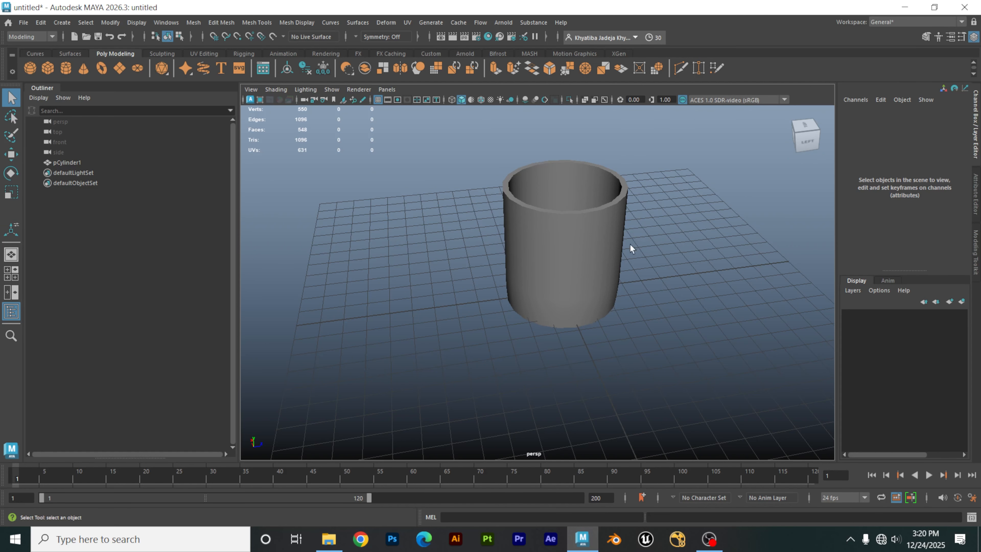
Step: Preview the cup with mesh smoothing, examine it from above and underneath, and return to the unsmoothed display
alt+middle_drag(633, 248, 614, 275)
drag(640, 252, 531, 338)
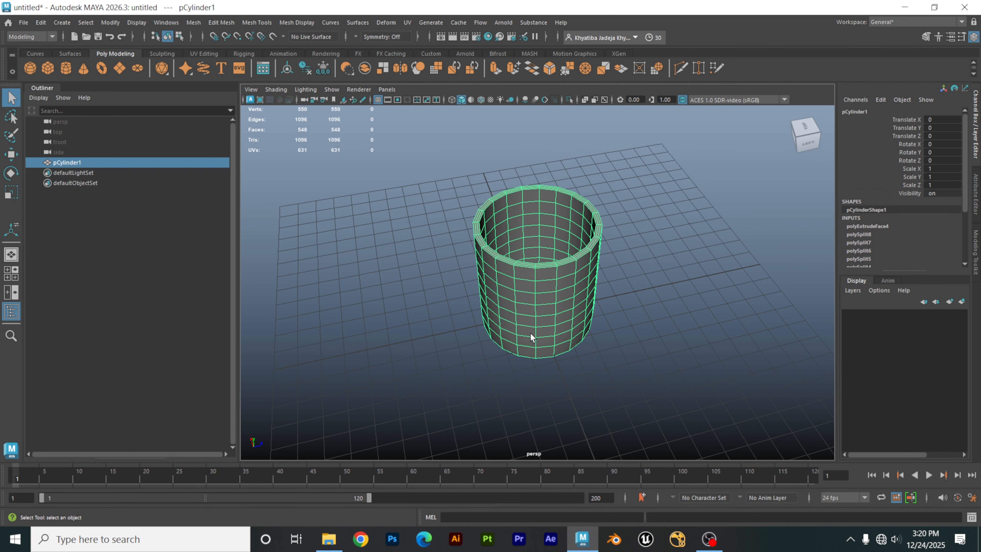
key(3)
click(648, 285)
alt+drag(649, 285, 658, 208)
drag(650, 248, 560, 320)
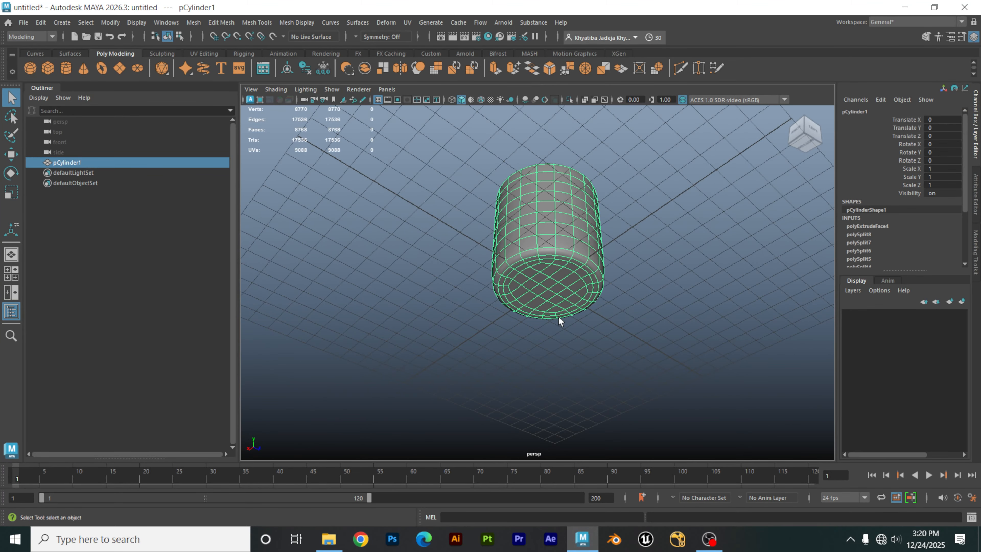
key(1)
Step: In face mode, select the middle loop of faces around the rim of the cup's underside
alt+right_drag(535, 266, 653, 268)
alt+drag(653, 268, 641, 248)
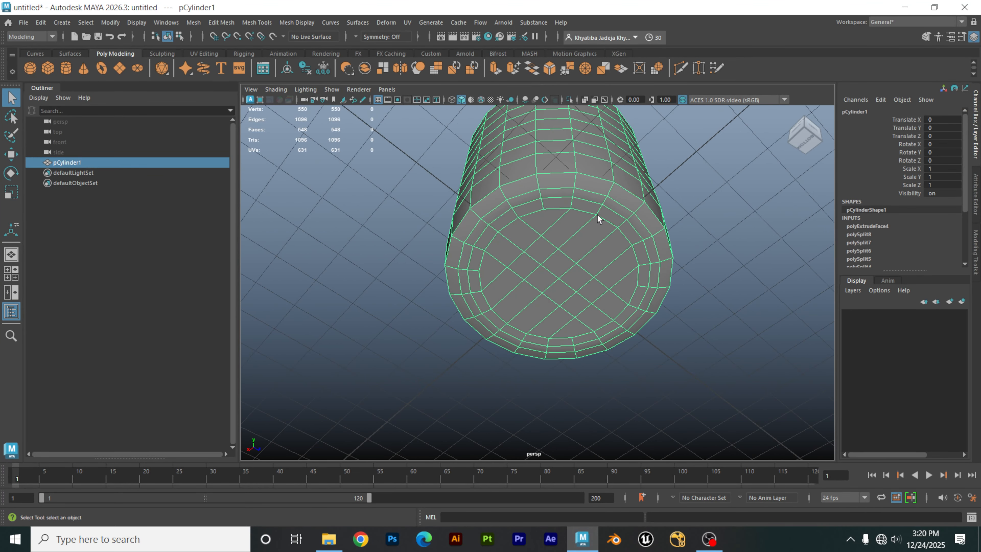
right_drag(597, 214, 598, 241)
scroll(598, 244, up, 3)
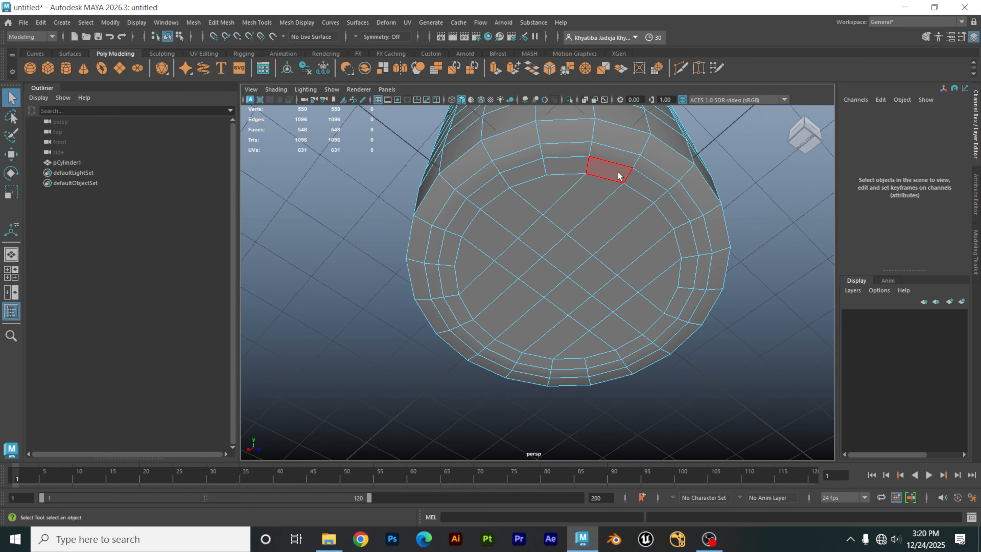
click(574, 255)
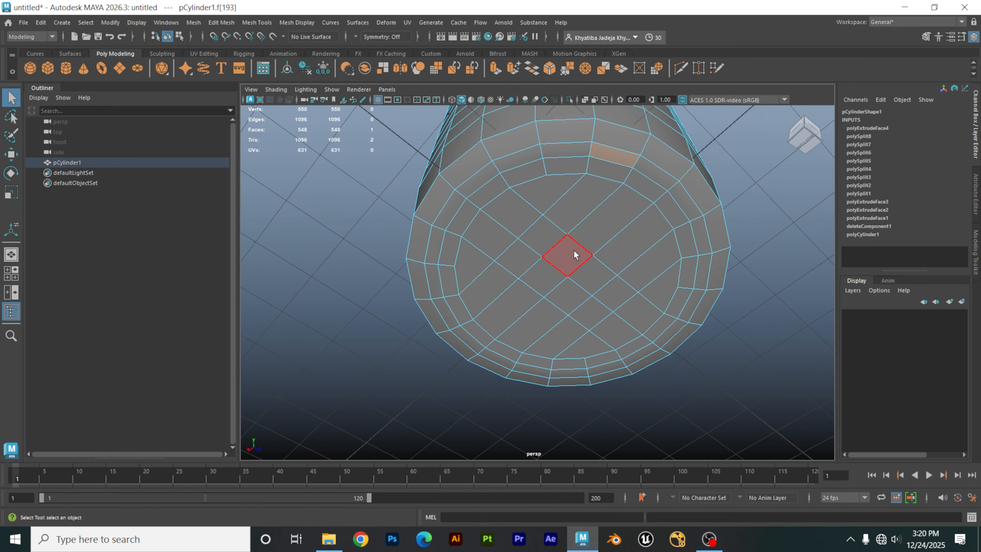
shift+double_click(661, 178)
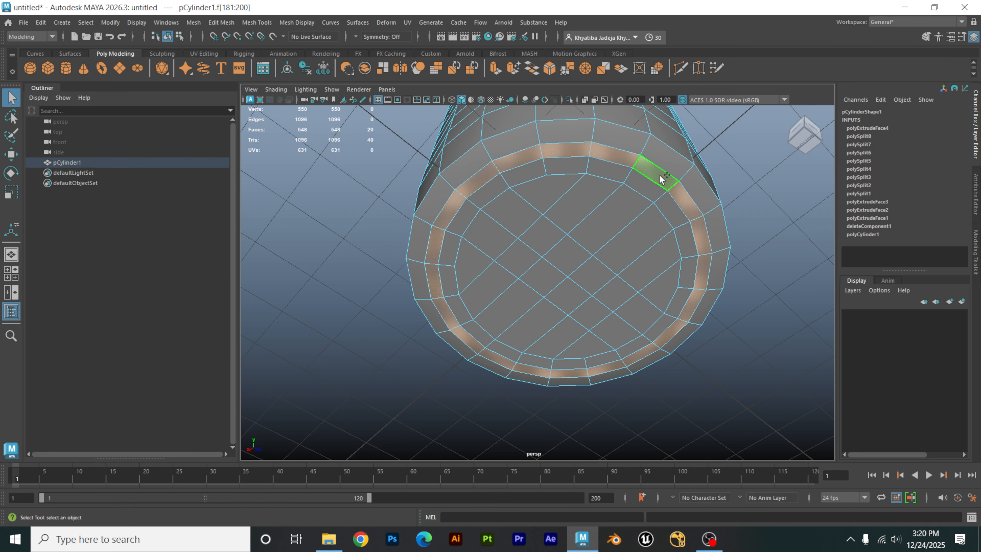
Step: Extrude the selected underside face loop downward with a Local Translate Z of 0.141 to form a foot ring
key(space)
key(space)
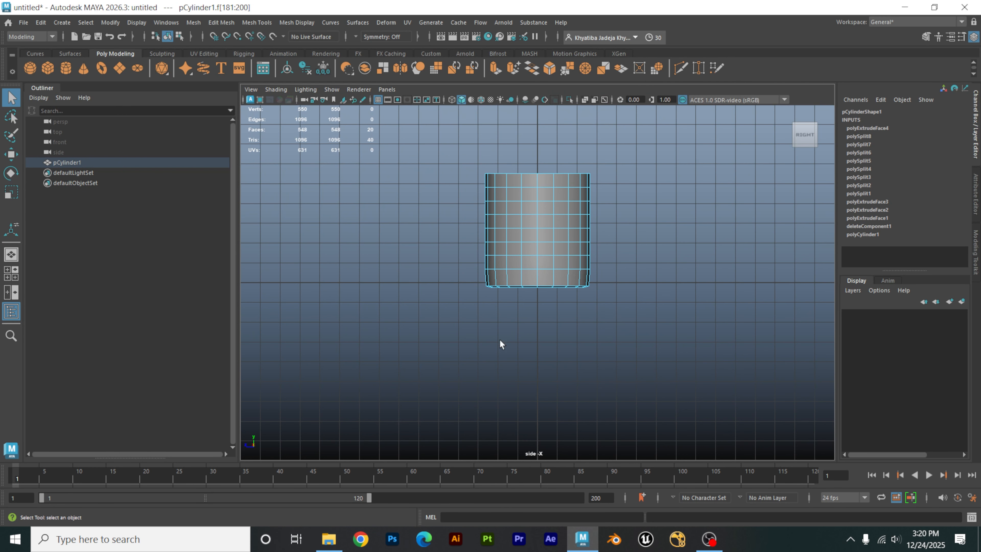
scroll(582, 311, up, 2)
scroll(571, 313, up, 1)
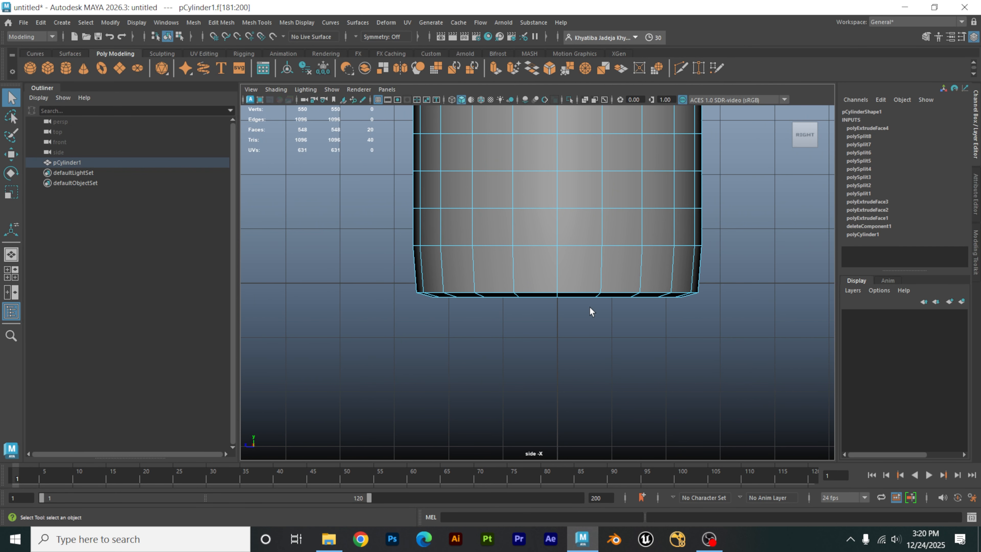
key(ctrl+e)
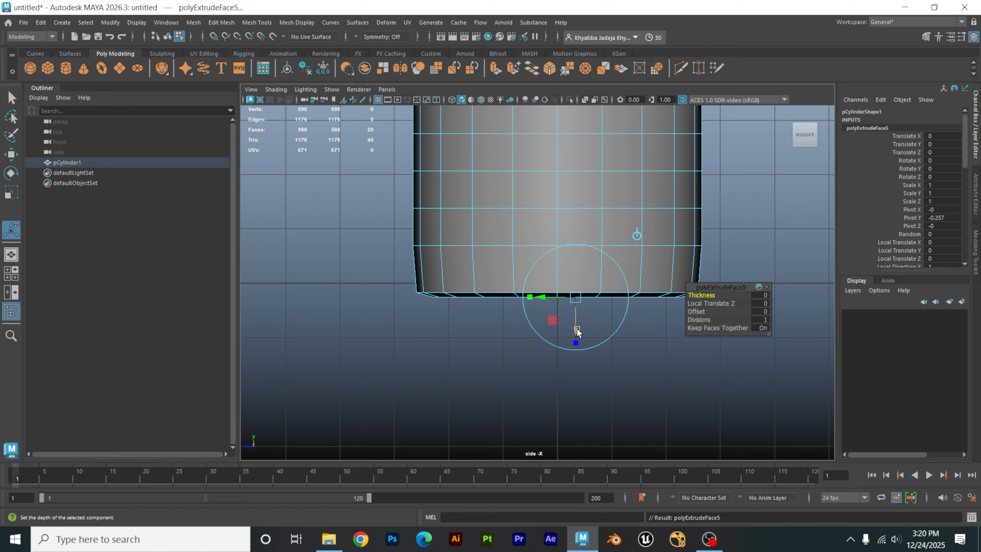
drag(575, 329, 575, 339)
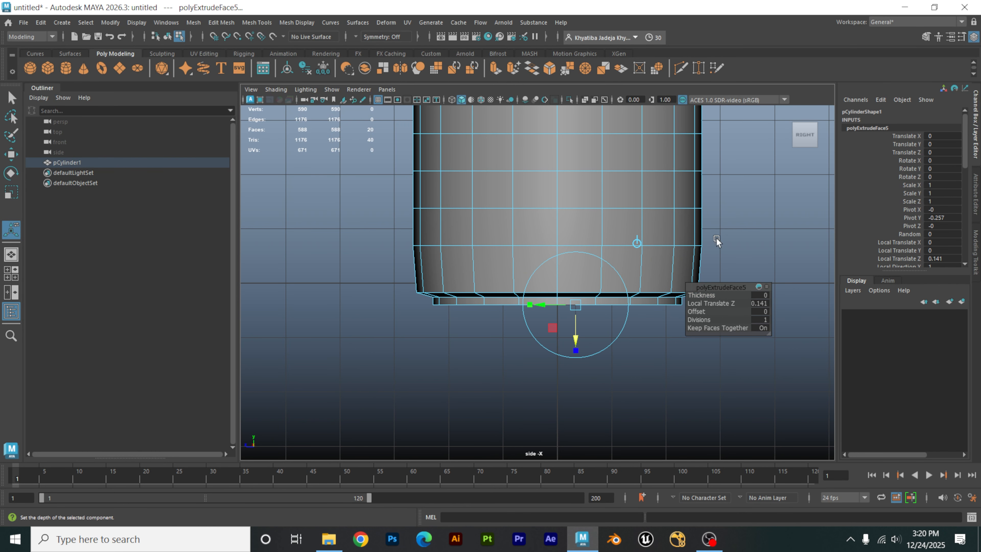
key(space)
key(space)
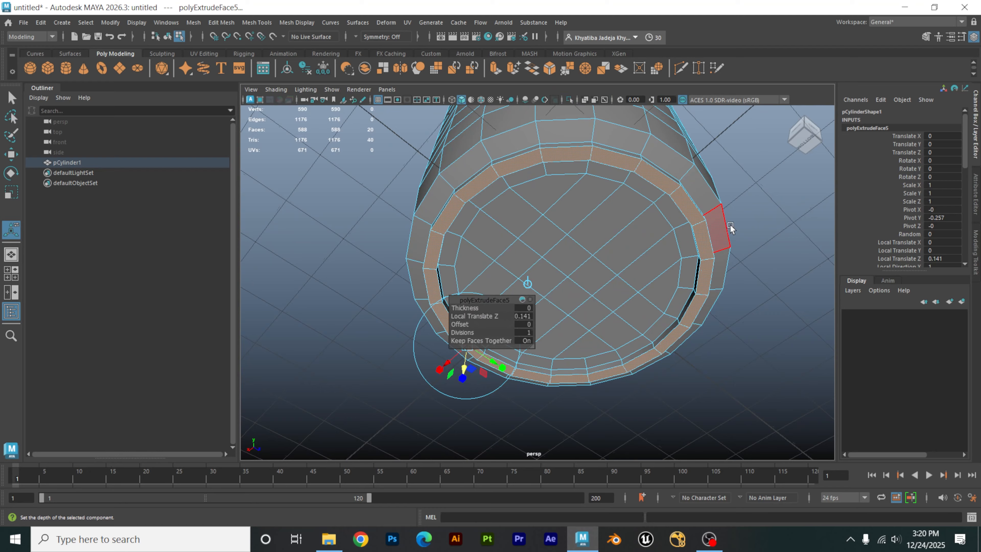
Step: Return to object mode and preview the cup with smoothing to examine the foot ring
alt+drag(733, 232, 729, 203)
right_drag(729, 203, 767, 205)
click(728, 241)
click(652, 223)
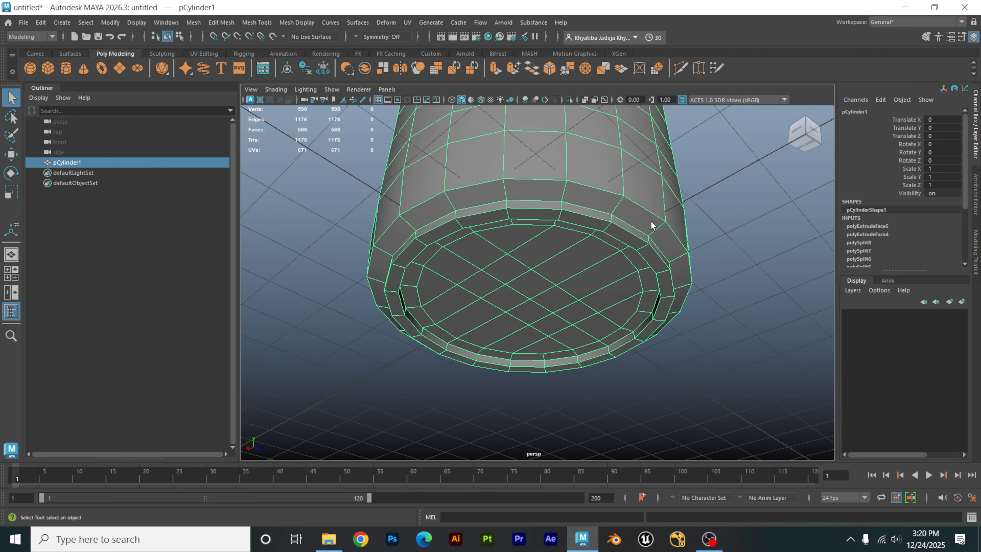
key(3)
click(706, 265)
alt+drag(707, 265, 605, 244)
mouse_move(582, 279)
alt+mouse_down()
mouse_move(508, 309)
mouse_move(516, 278)
mouse_move(556, 291)
mouse_move(597, 274)
alt+mouse_up()
click(596, 274)
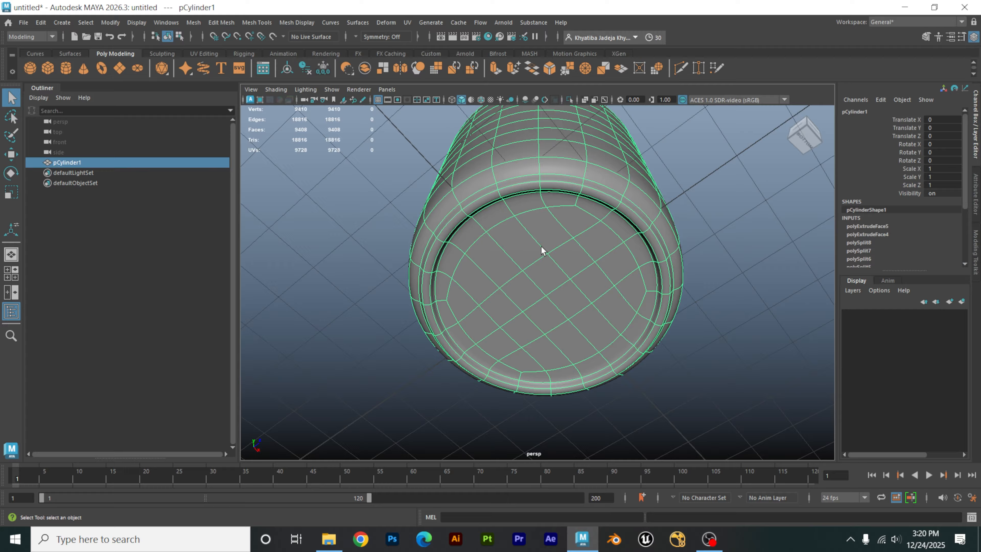
Step: Turn off the smooth preview and select the two faces in each of the four corners of the bottom cap's grid
right_drag(543, 252, 543, 270)
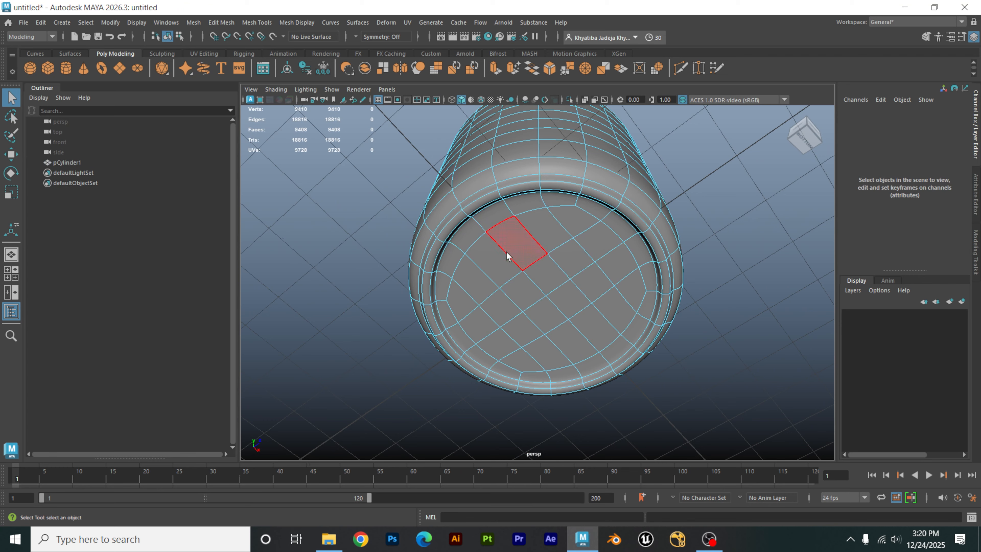
key(1)
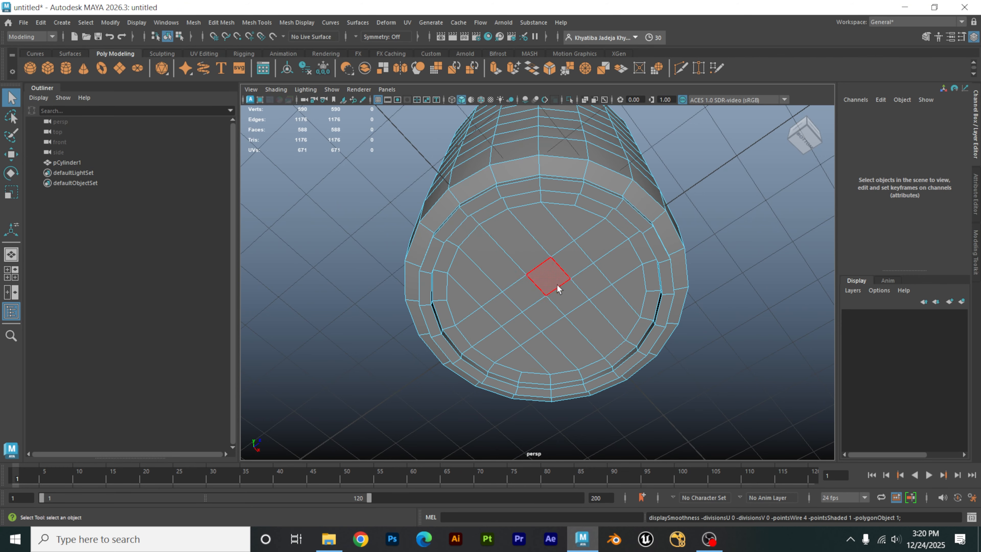
click(467, 302)
shift+click(471, 280)
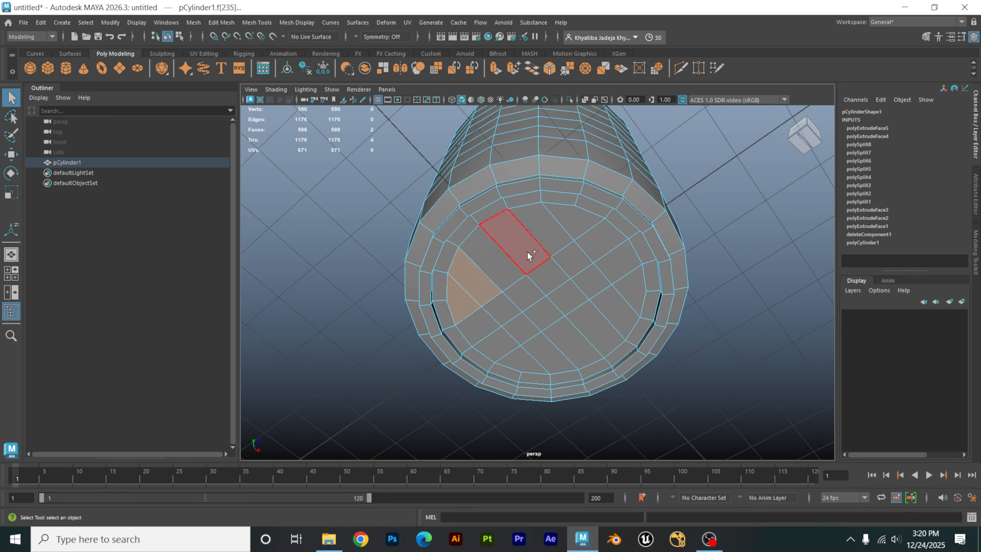
shift+click(546, 233)
shift+click(570, 226)
shift+click(628, 290)
shift+click(623, 302)
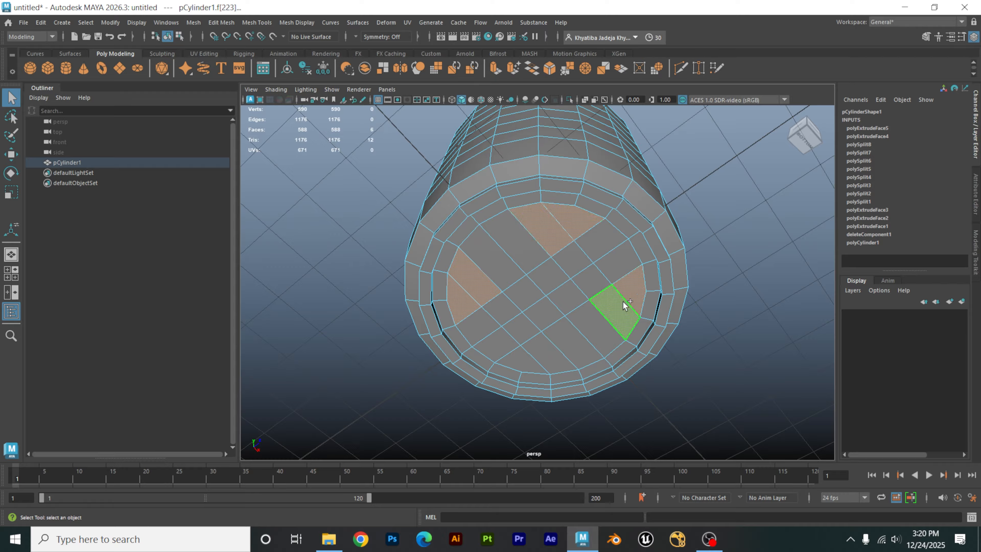
shift+click(560, 350)
shift+click(528, 361)
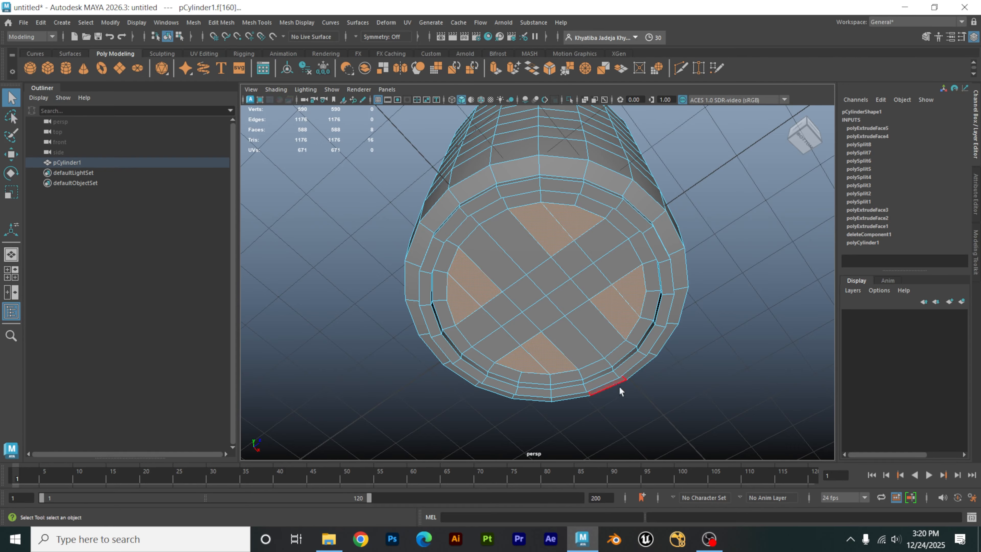
alt+drag(609, 344, 650, 326)
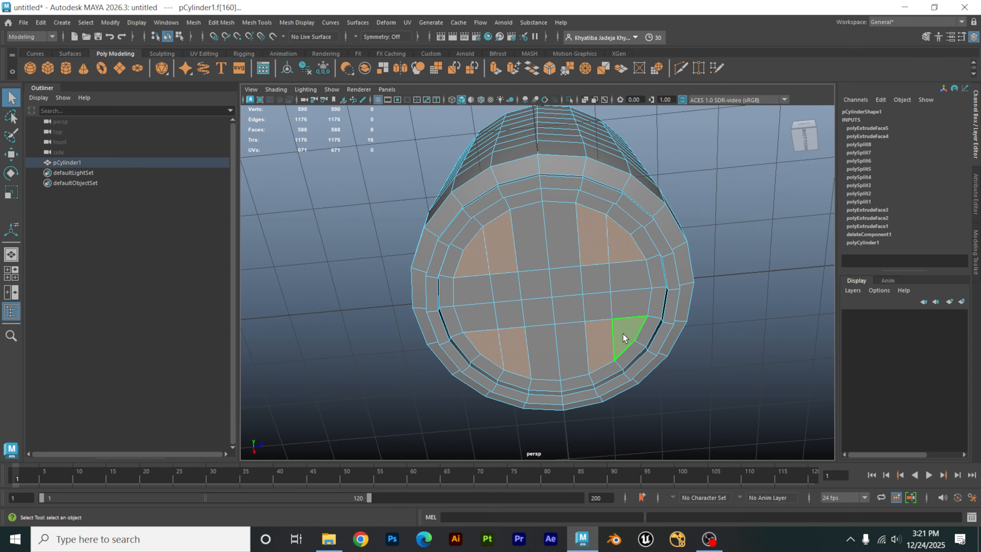
Step: Extrude the four corner face pairs on the bottom cap with a Local Translate Z of about 0.09
key(ctrl+e)
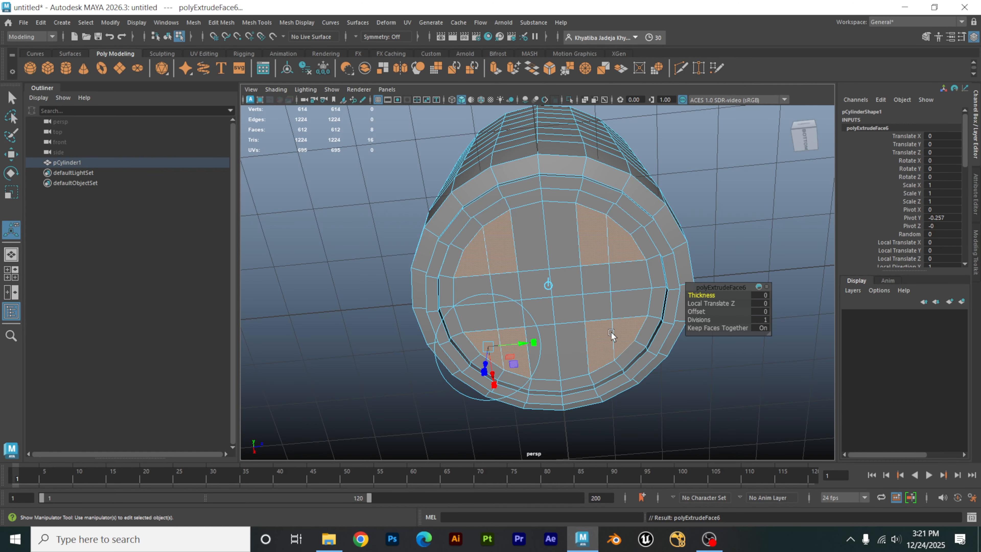
key(space)
key(space)
scroll(722, 339, up, 5)
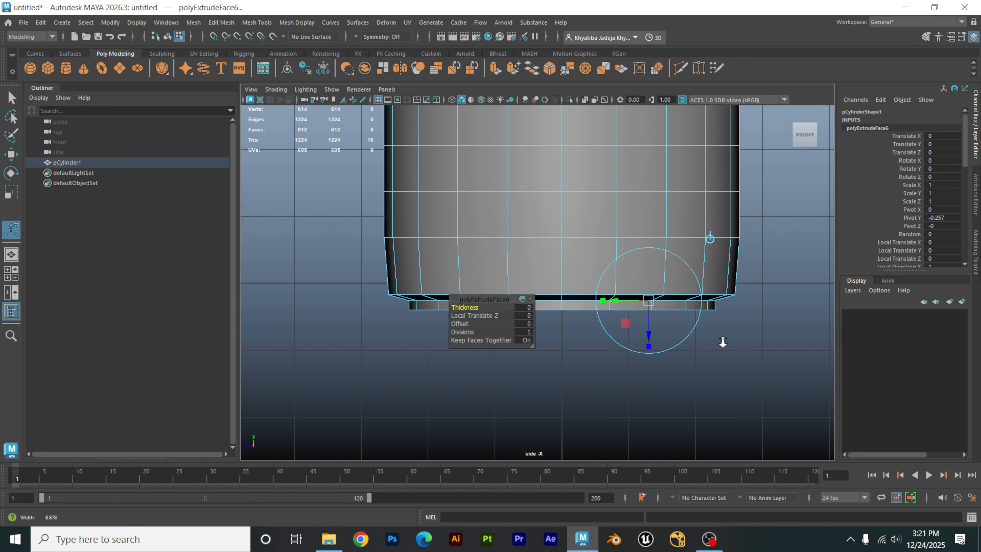
drag(738, 343, 735, 351)
key(space)
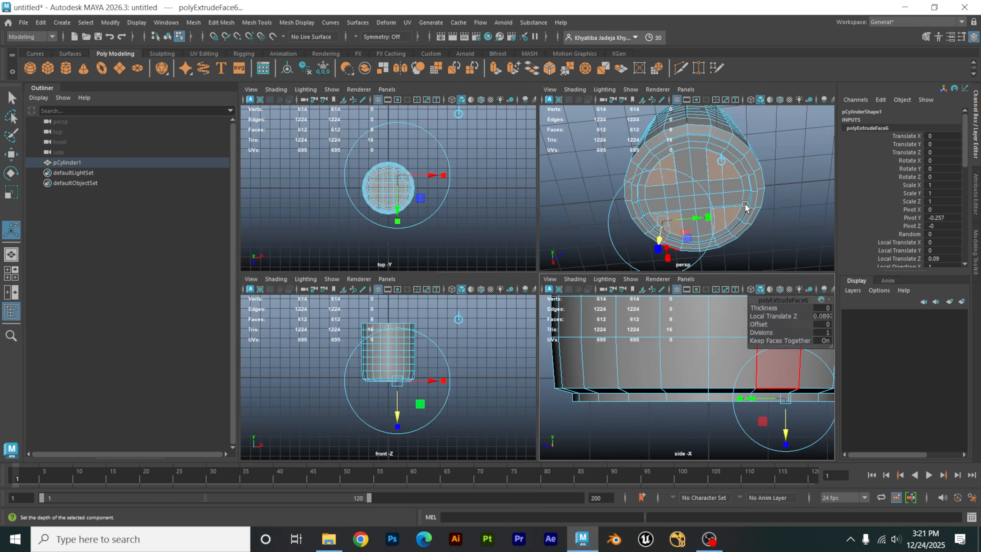
key(space)
Step: Return to object mode and preview the smoothed cup to examine the raised base pads and the whole body
alt+drag(731, 261, 704, 283)
right_drag(704, 282, 749, 216)
click(749, 224)
click(564, 240)
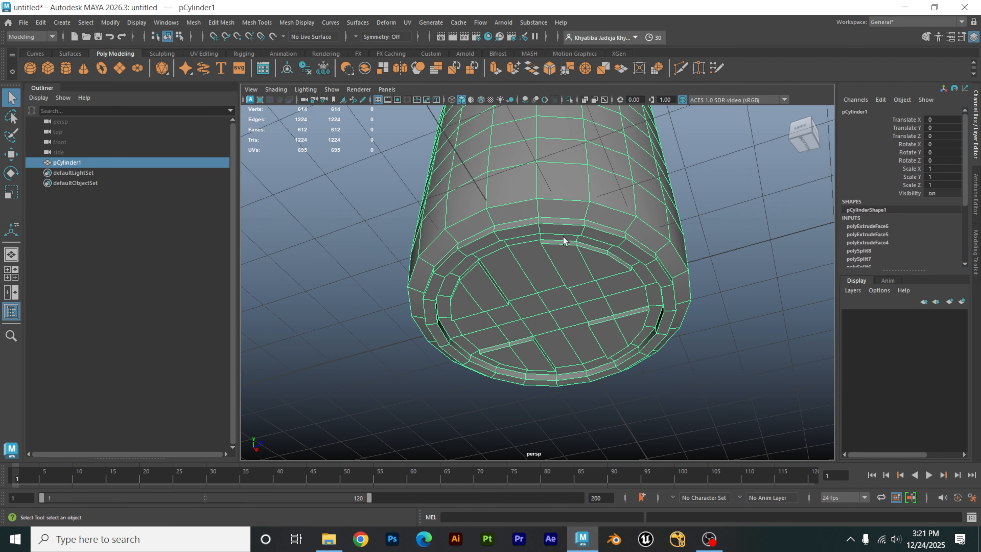
key(3)
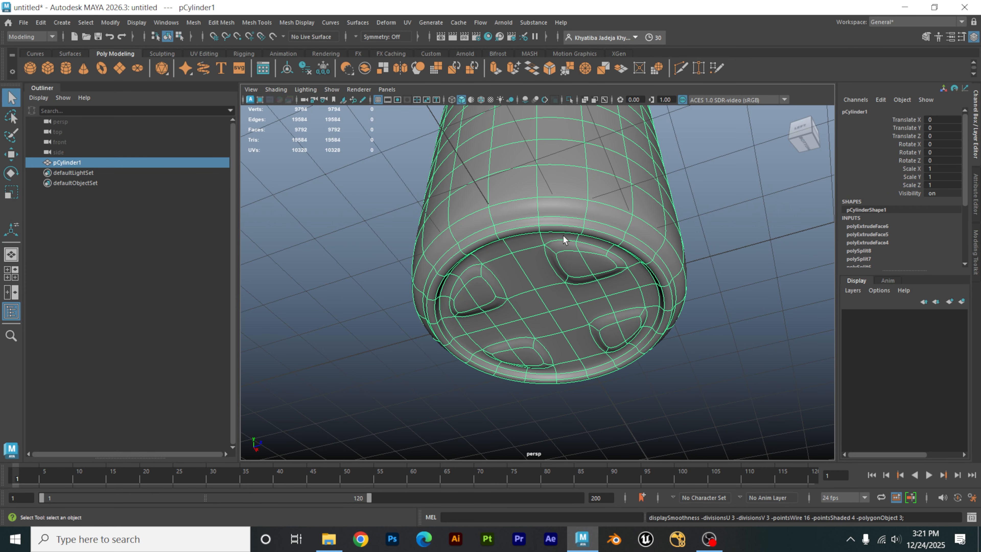
click(724, 223)
alt+drag(692, 252, 607, 287)
click(536, 264)
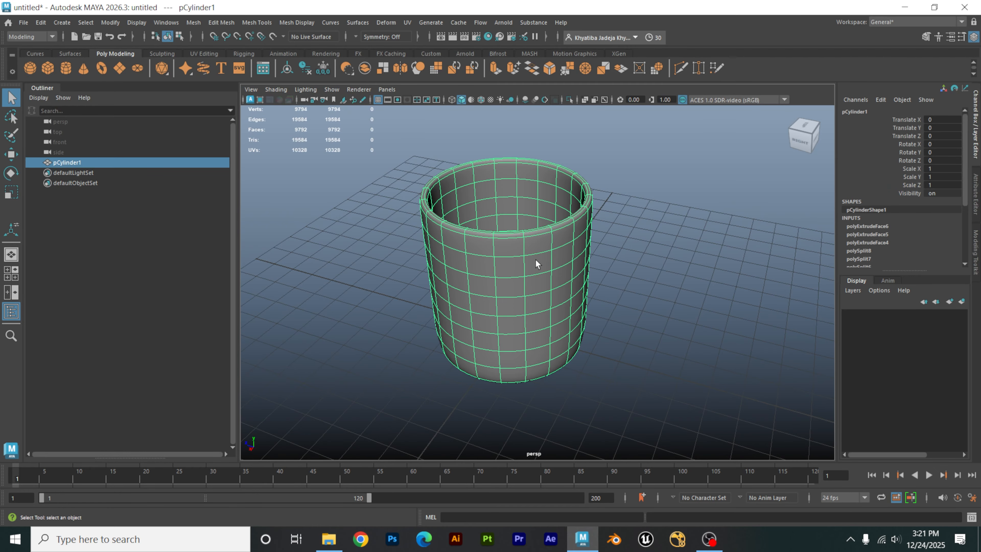
Step: Turn off the smooth preview and select two 2-by-2 blocks of faces on the outer wall, one near the rim and one directly below near the base
key(1)
right_drag(559, 248, 563, 266)
alt+drag(650, 285, 626, 276)
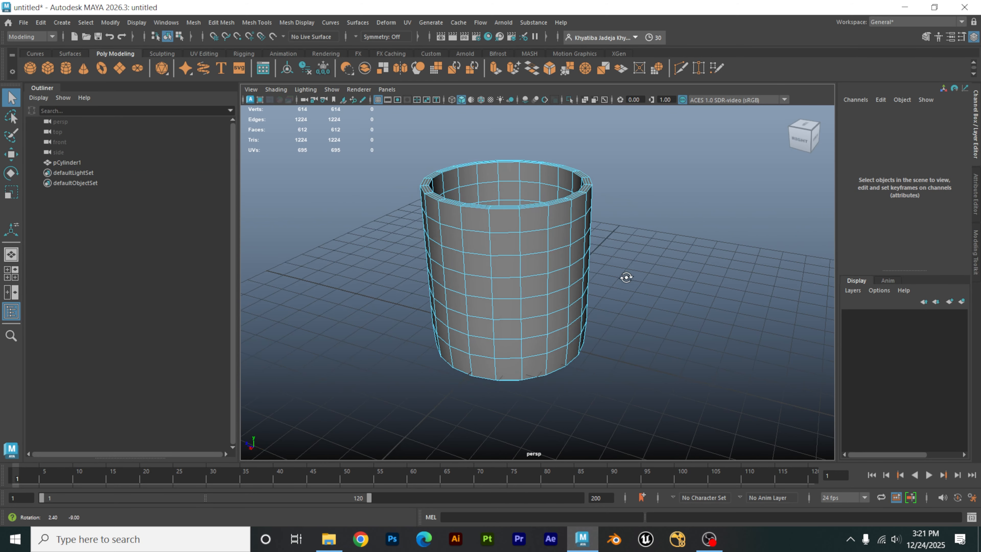
alt+drag(559, 278, 587, 283)
click(541, 243)
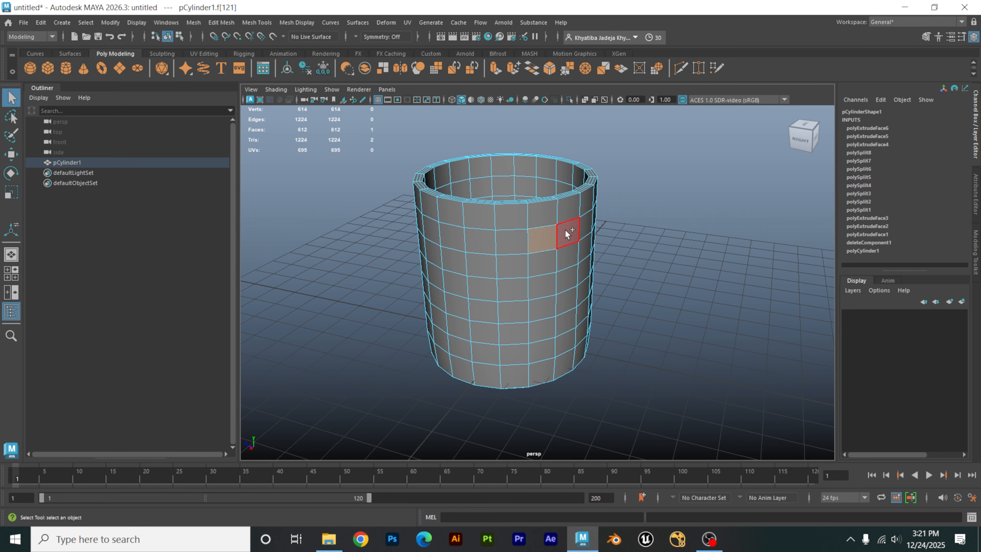
shift+click(565, 233)
shift+click(543, 263)
shift+click(566, 259)
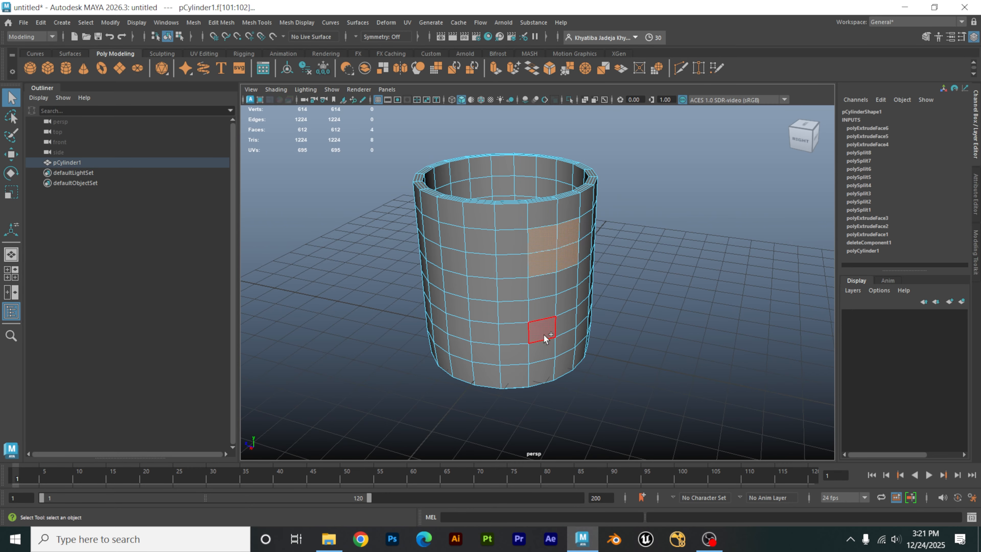
shift+click(537, 332)
shift+click(562, 324)
shift+click(538, 350)
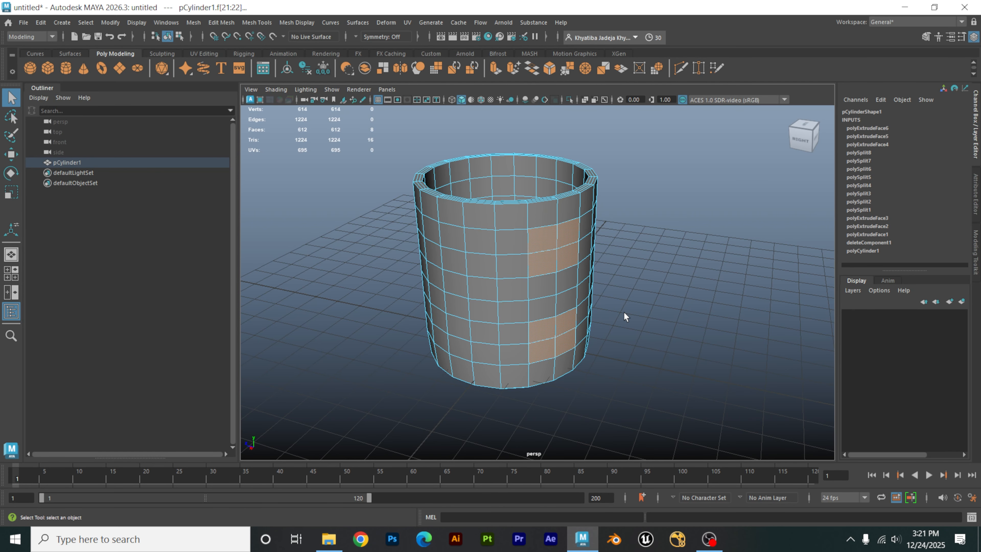
mouse_move(624, 313)
alt+mouse_down()
mouse_move(652, 316)
mouse_move(626, 319)
alt+mouse_up()
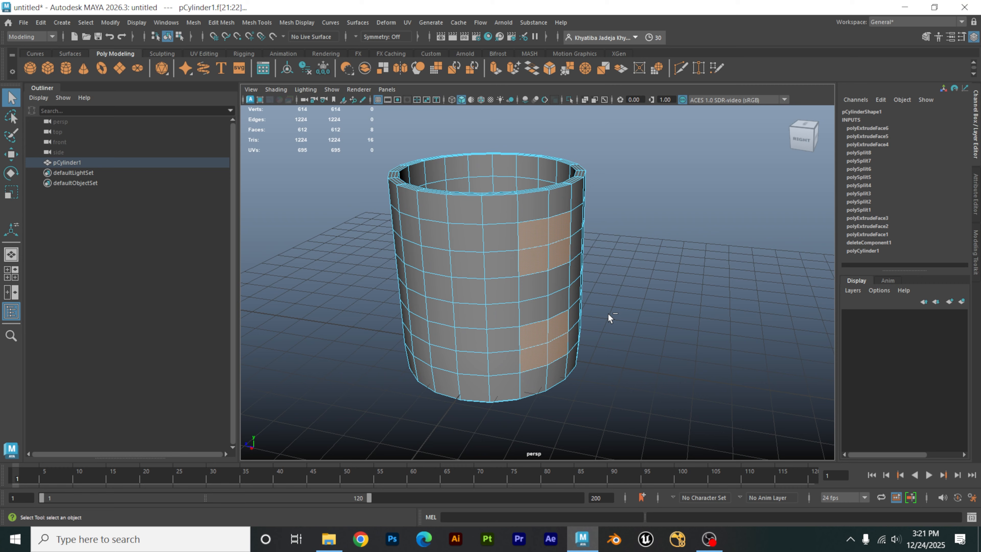
Step: Extrude both wall face blocks with an Offset of 0.45 and scale them narrower horizontally into roughly square patches
key(ctrl+e)
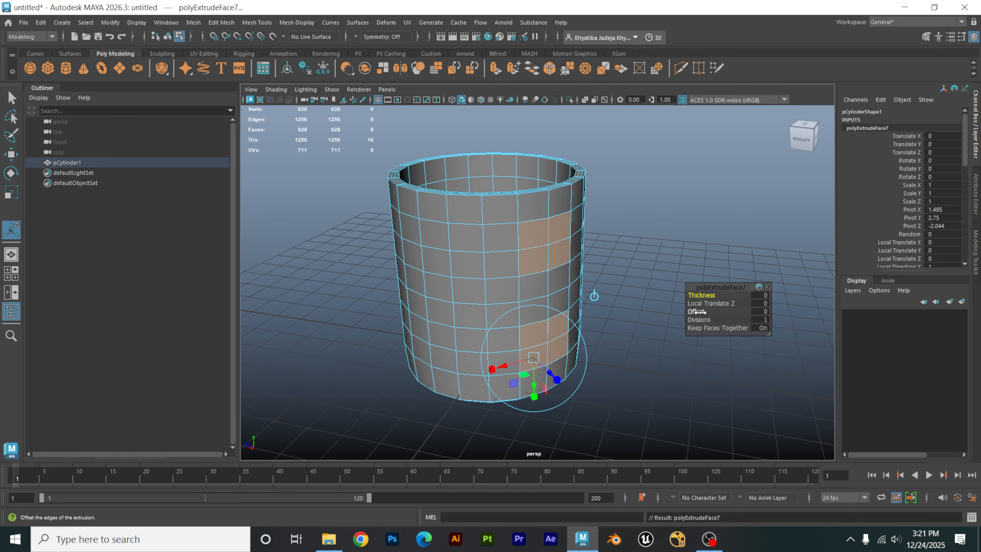
drag(697, 312, 723, 313)
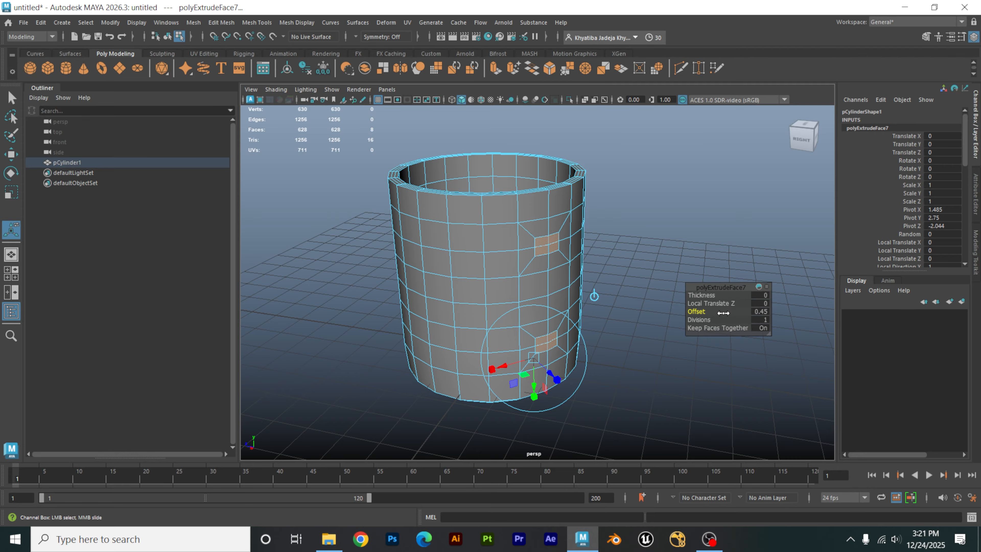
mouse_move(626, 314)
alt+mouse_down()
mouse_move(549, 313)
mouse_move(633, 306)
mouse_move(627, 287)
mouse_move(627, 296)
alt+mouse_up()
alt+right_drag(453, 352, 534, 361)
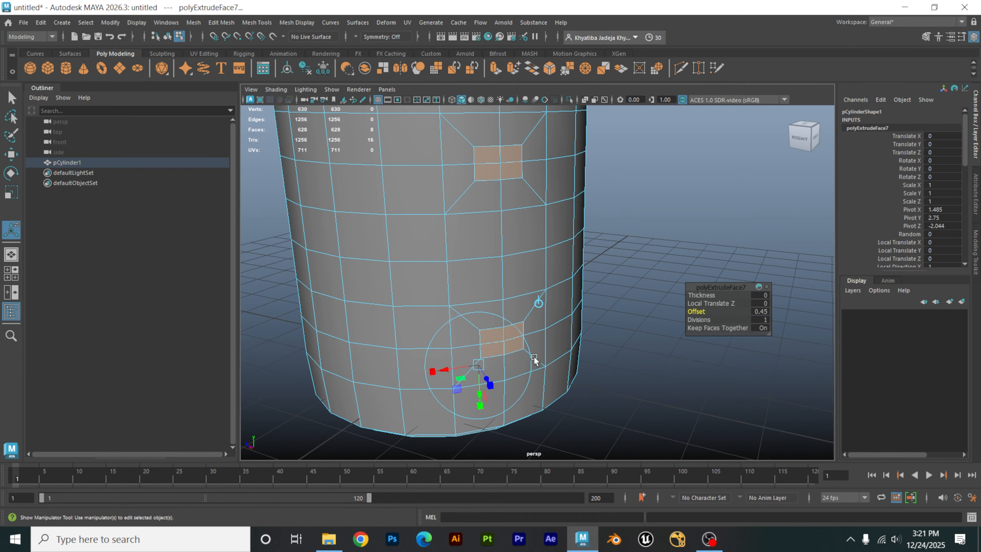
alt+middle_drag(498, 347, 497, 359)
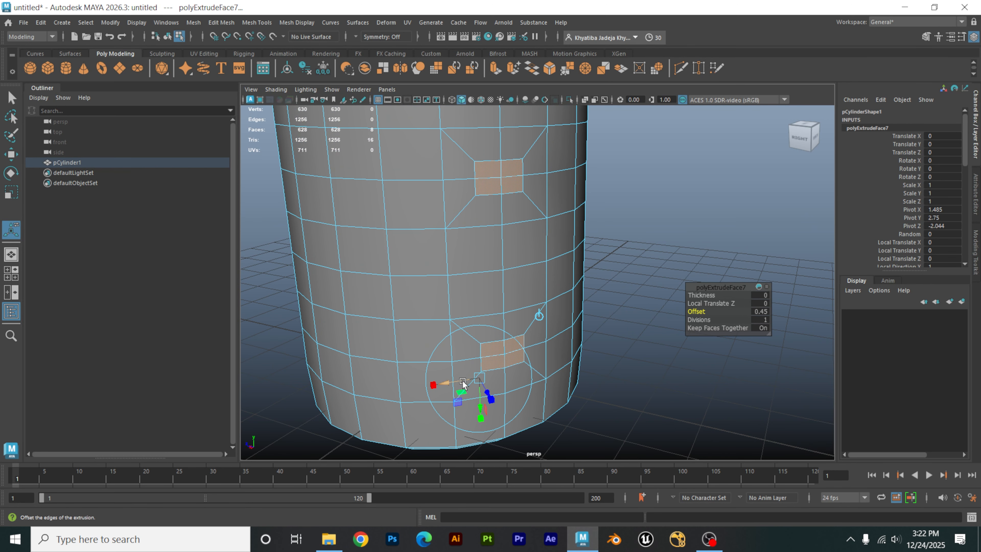
drag(433, 388, 444, 388)
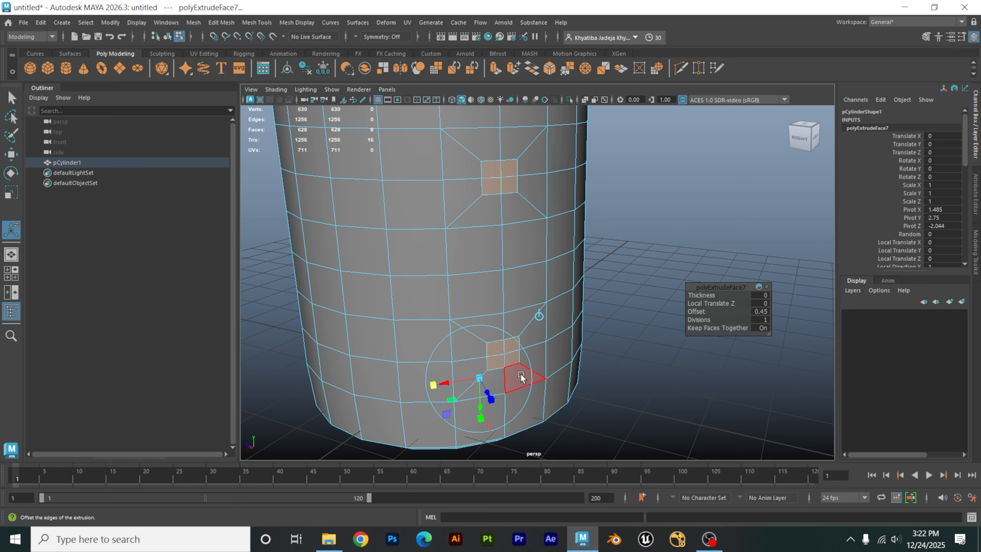
Step: Narrow the two square patches on the outer wall slightly further and delete their faces to open two holes
drag(438, 385, 439, 389)
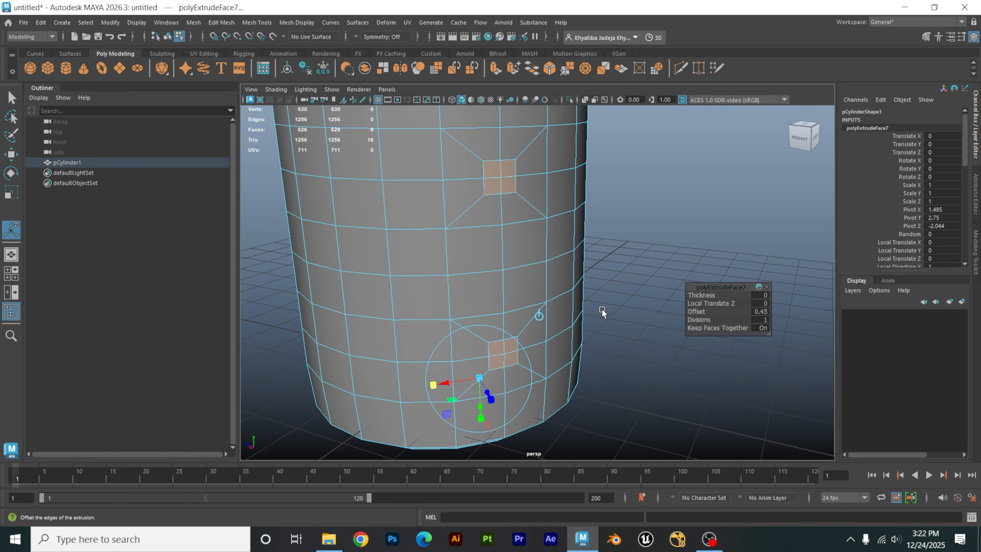
key(Delete)
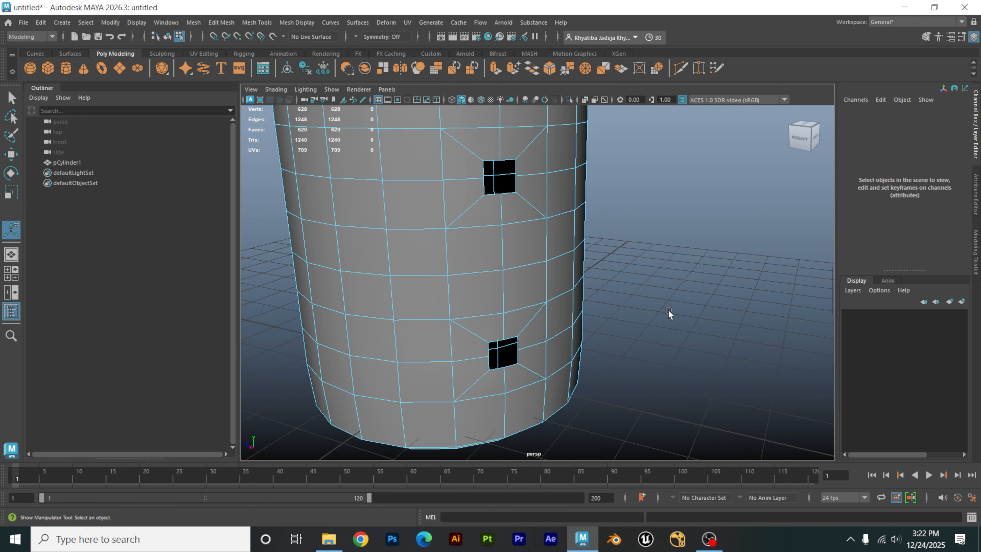
alt+right_drag(704, 301, 608, 300)
alt+drag(608, 298, 587, 318)
alt+right_drag(586, 318, 653, 329)
Step: Select the border edges of both square holes on the outer wall and circularize them
right_click(558, 235)
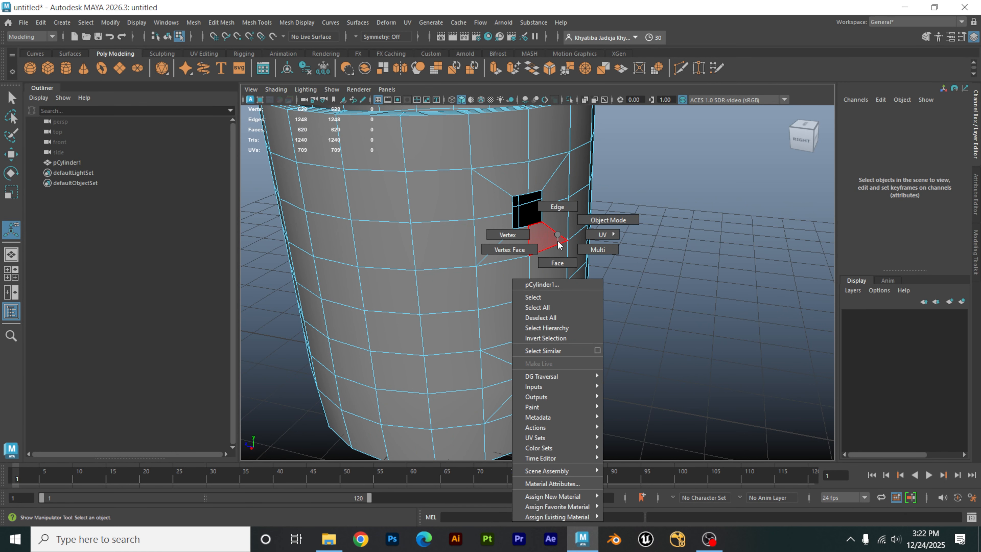
click(565, 209)
alt+right_drag(574, 215, 568, 196)
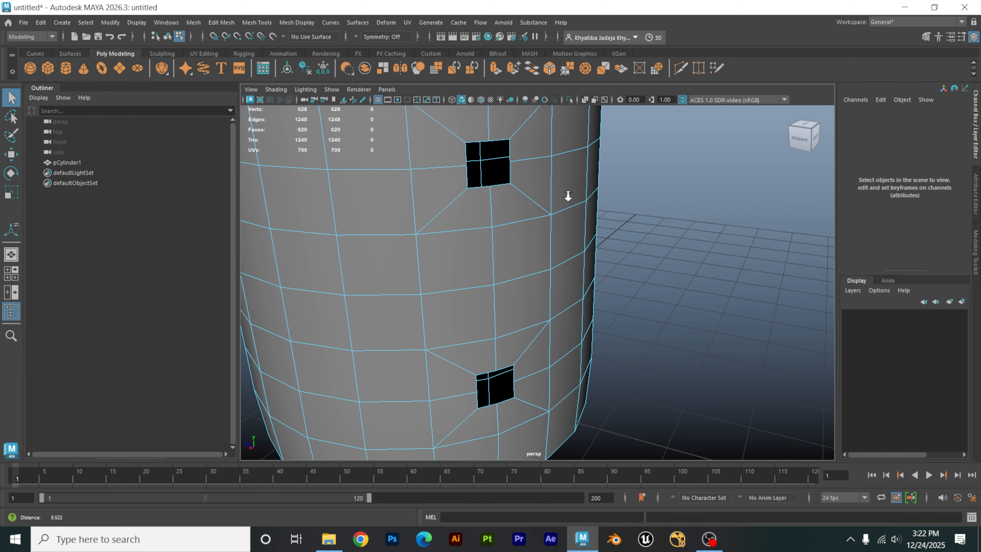
double_click(510, 179)
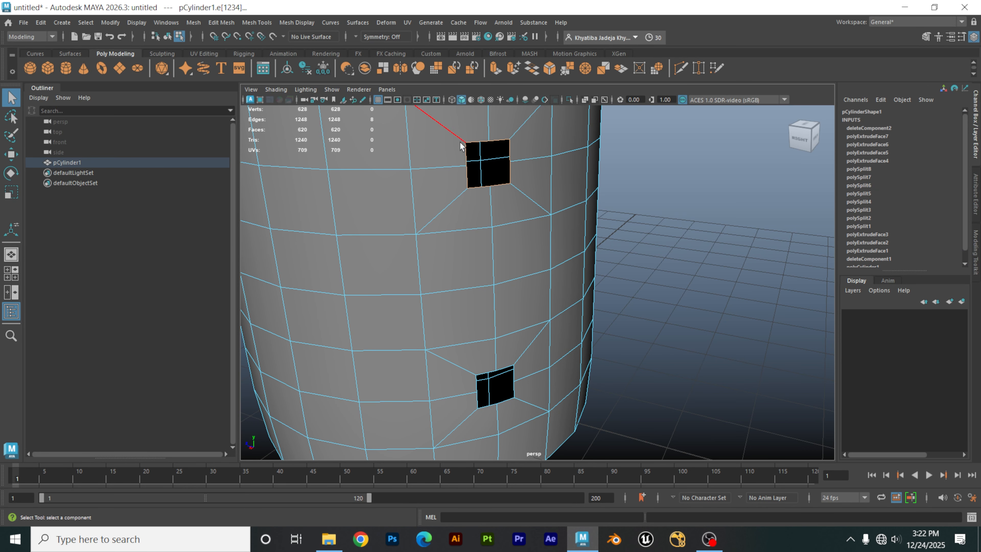
shift+right_click(514, 378)
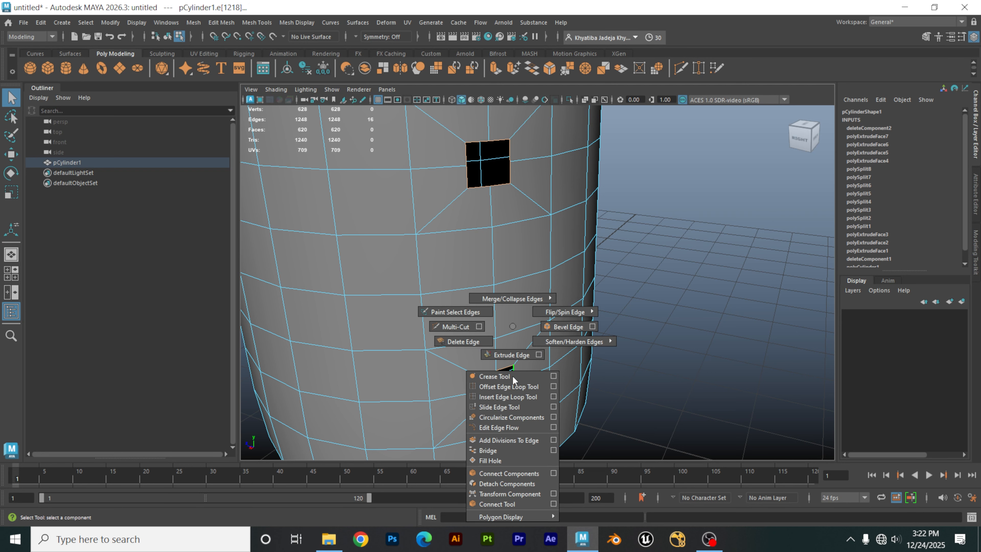
click(506, 418)
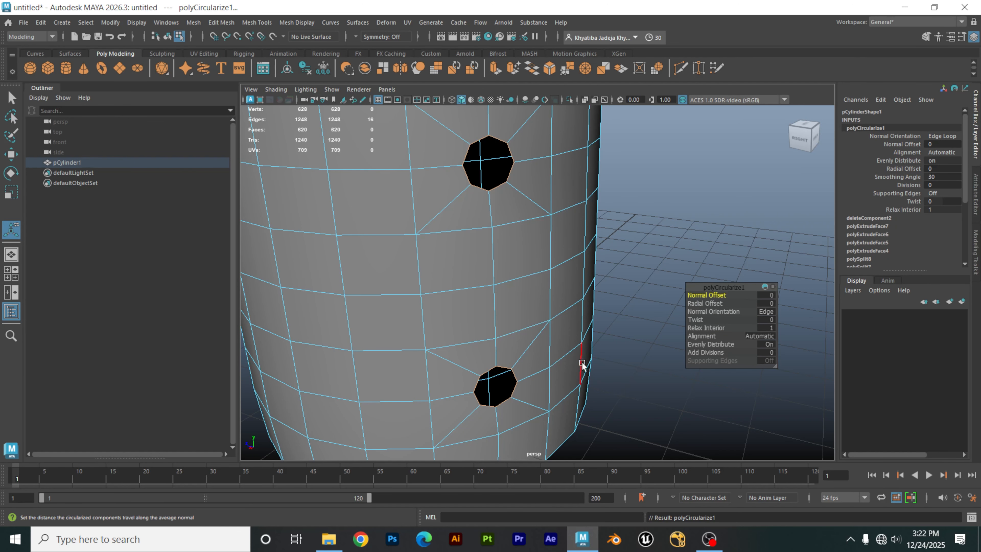
alt+right_drag(591, 337, 569, 295)
alt+drag(569, 294, 576, 308)
alt+right_drag(575, 309, 538, 311)
alt+drag(543, 313, 577, 304)
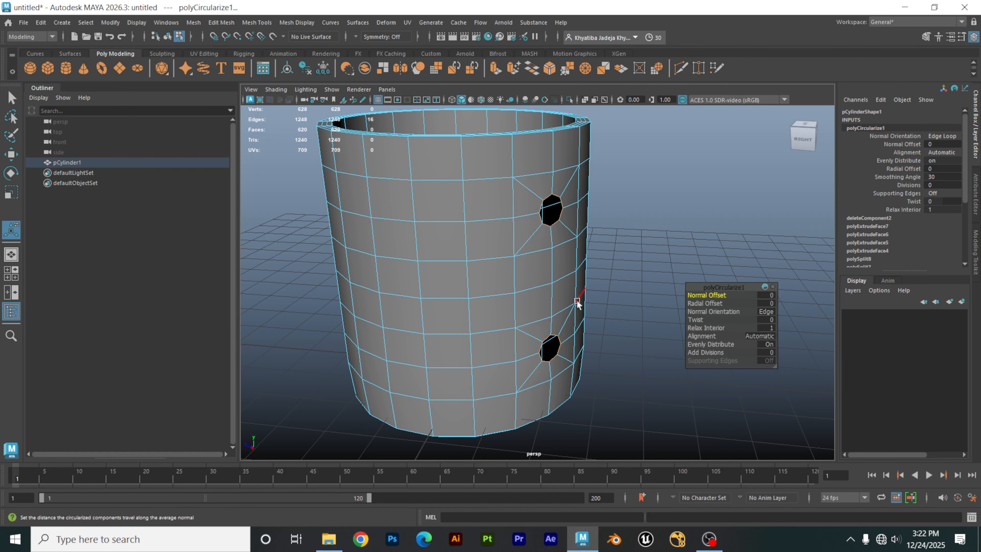
Step: Return the cup to object mode, switch back to edge selection and reselect the border loops of both round holes
click(648, 233)
right_drag(559, 221, 637, 207)
click(645, 206)
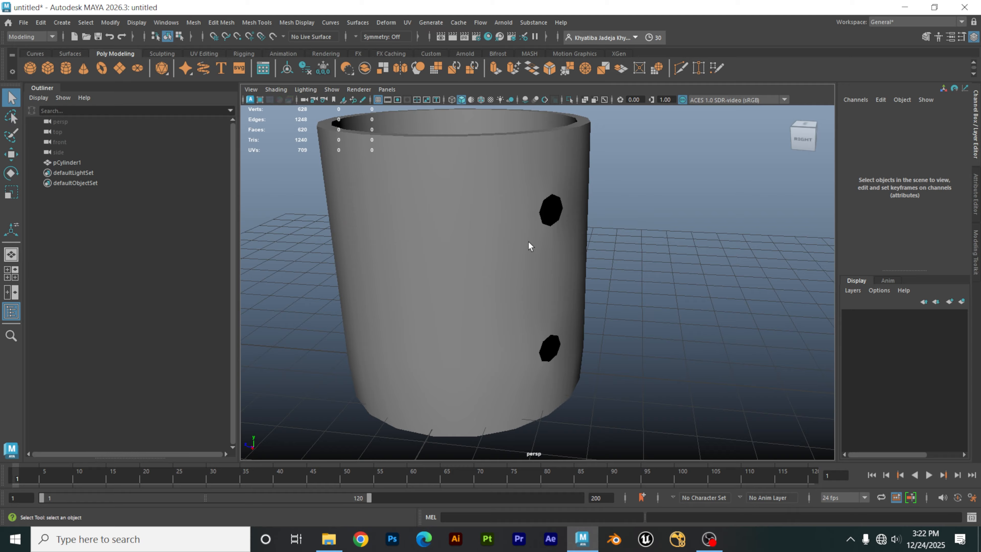
click(529, 247)
right_drag(538, 219, 540, 206)
double_click(557, 198)
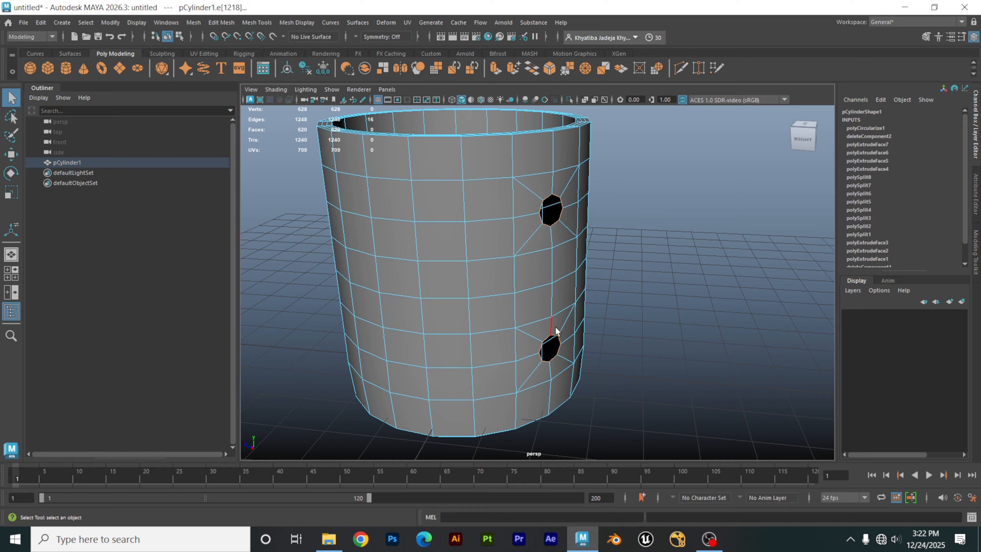
alt+drag(604, 329, 580, 342)
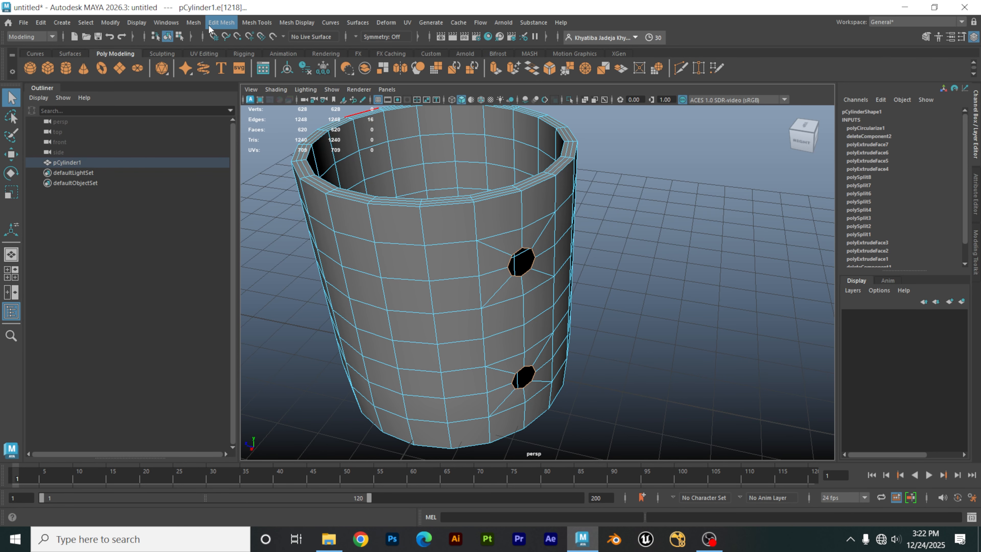
Step: Open the Bridge options and reset them to their default settings
click(198, 25)
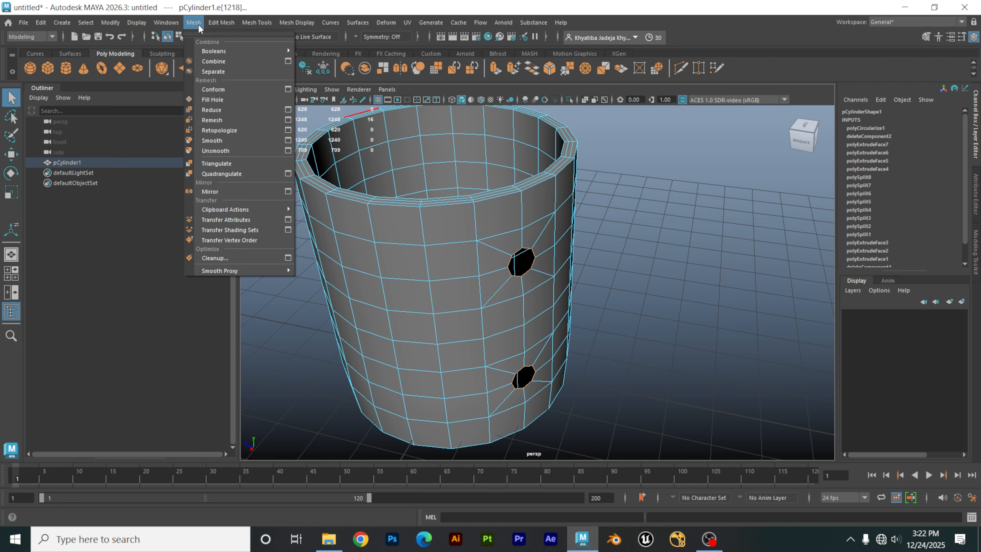
mouse_move(206, 24)
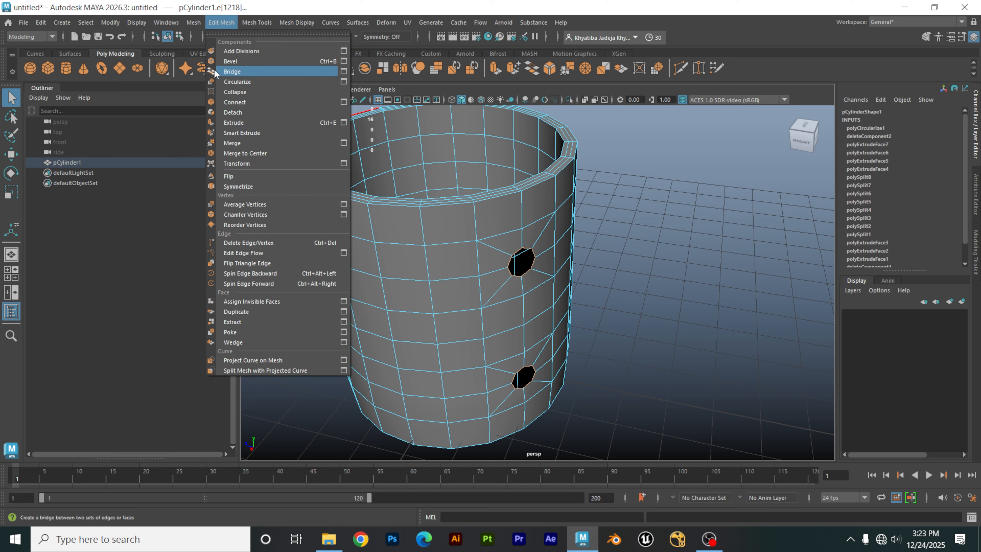
click(344, 72)
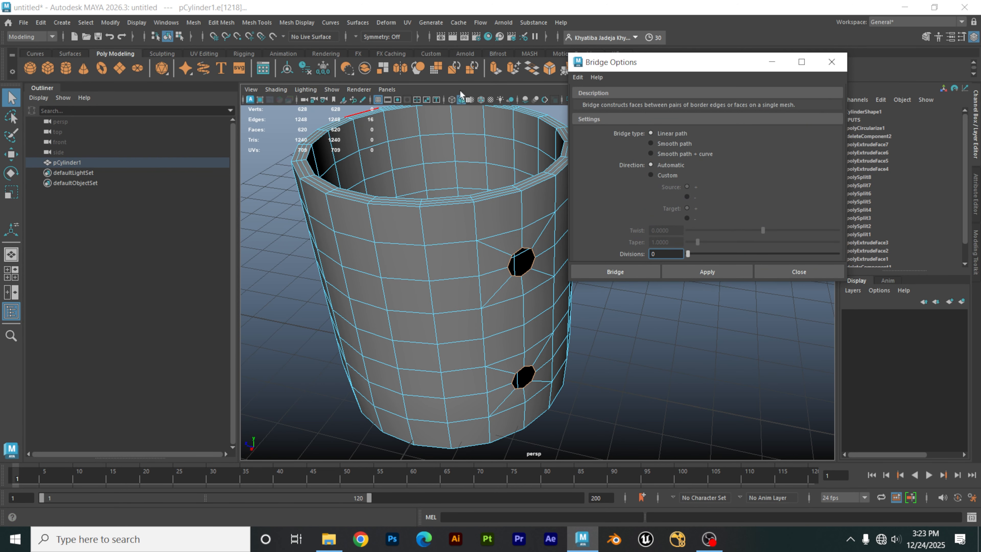
drag(645, 70, 705, 82)
click(638, 89)
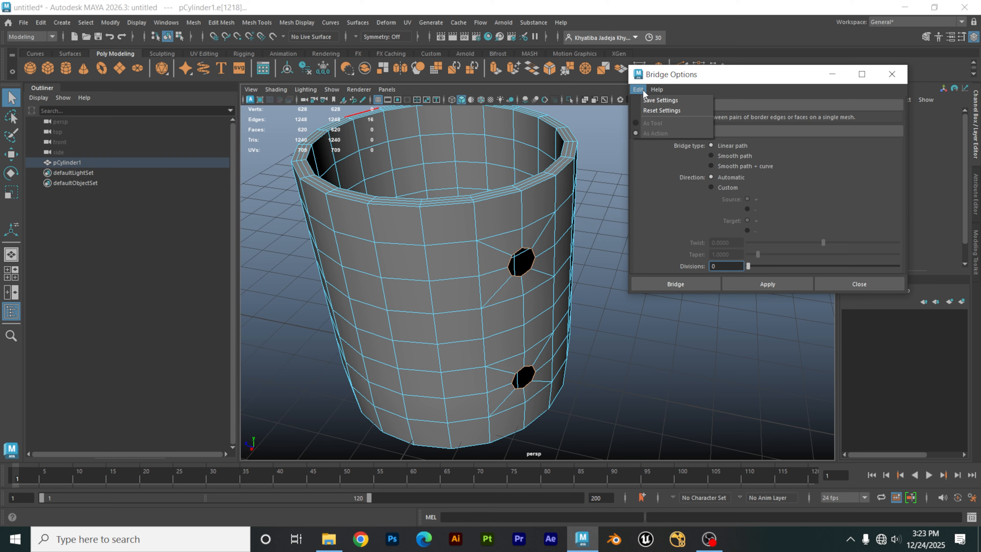
click(659, 112)
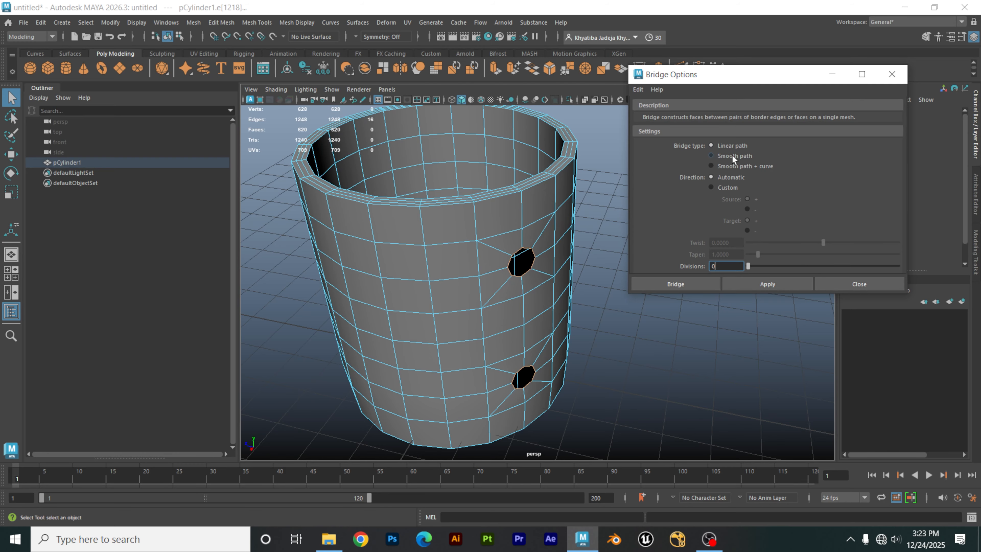
Step: Try to bridge the two hole borders using Smooth path + curve, Automatic direction and 12 divisions, and undo the result
alt+drag(621, 308, 485, 215)
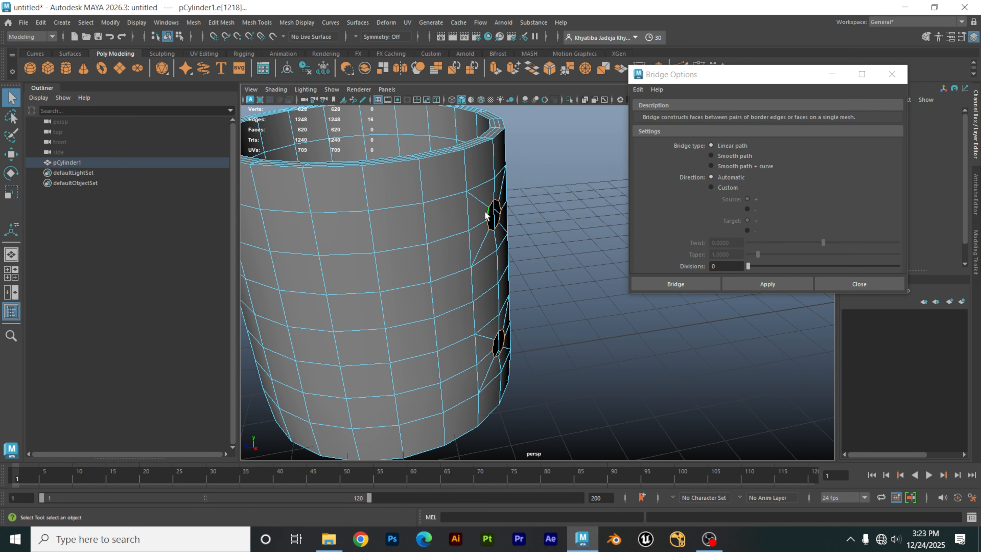
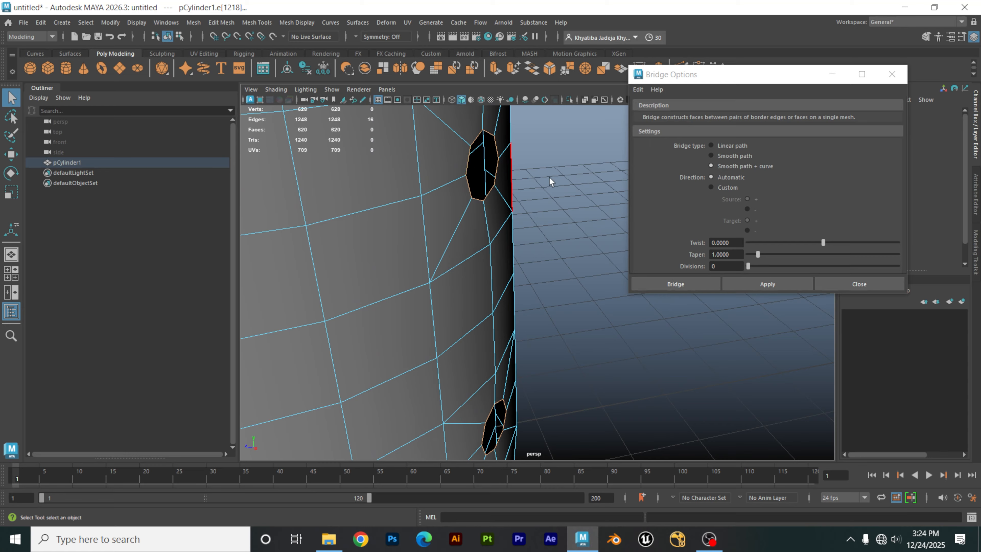
scroll(394, 193, down, 5)
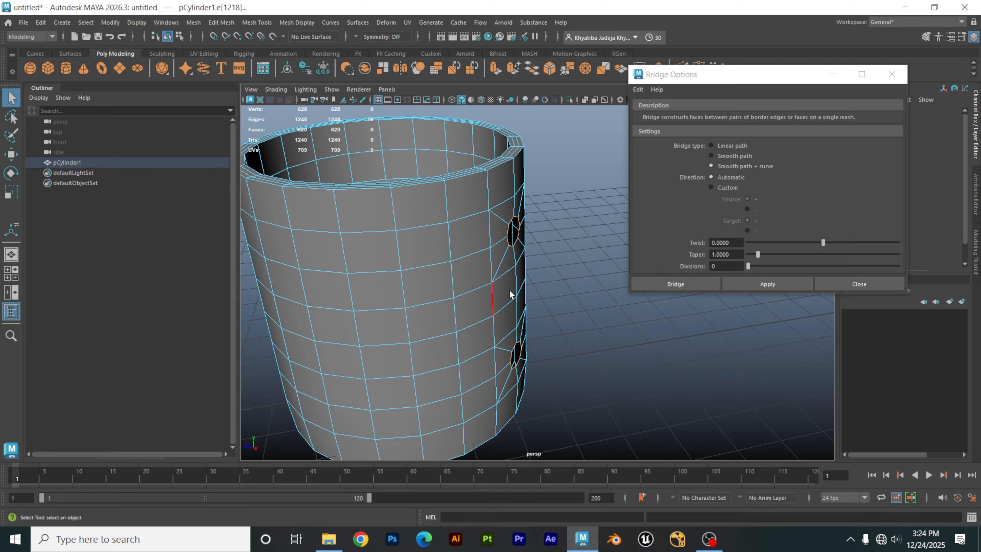
alt+drag(510, 294, 471, 301)
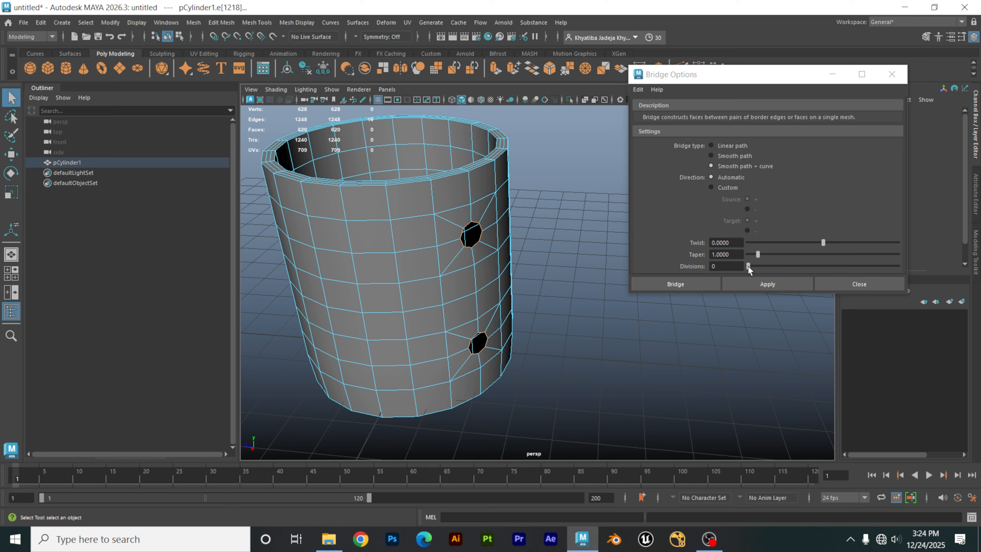
drag(748, 266, 766, 266)
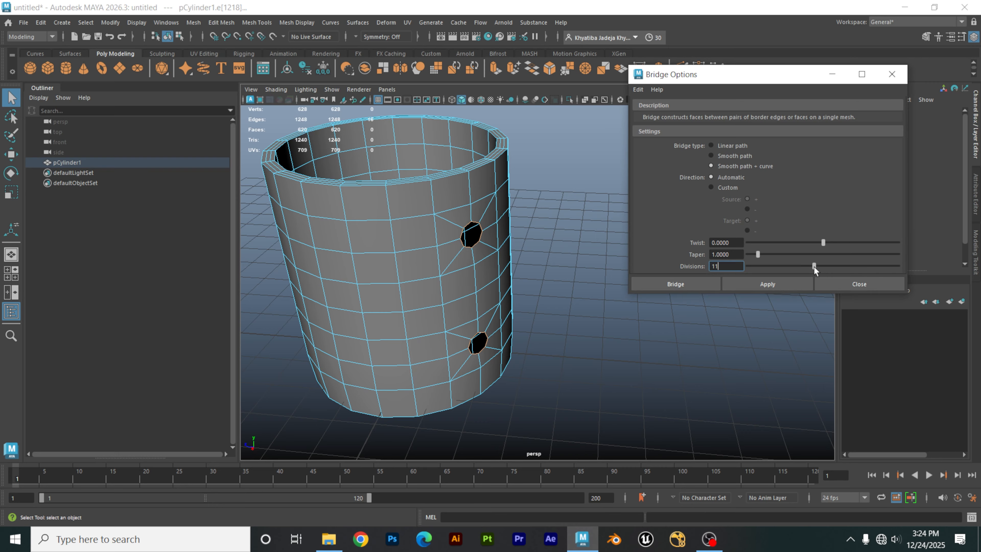
drag(814, 267, 821, 267)
alt+drag(561, 312, 573, 310)
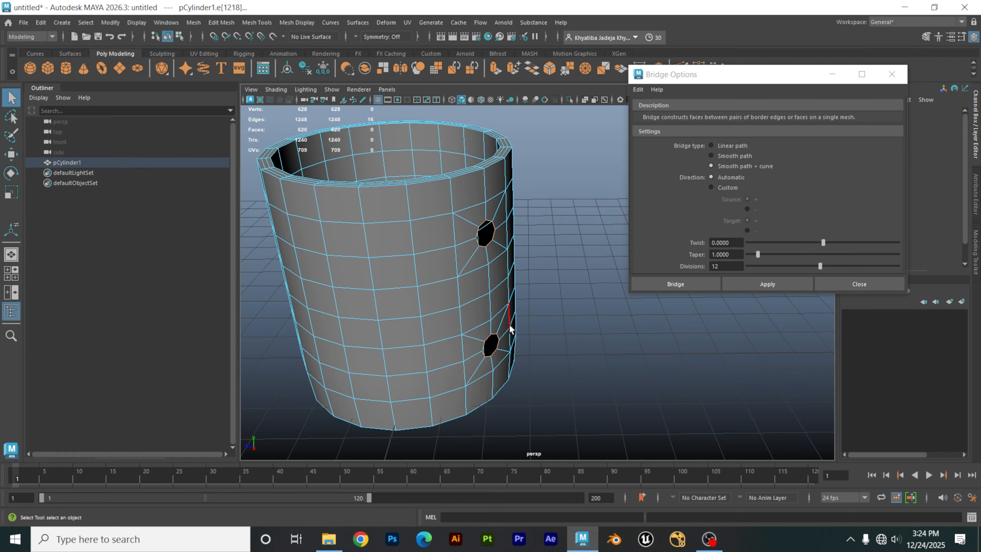
scroll(554, 307, up, 3)
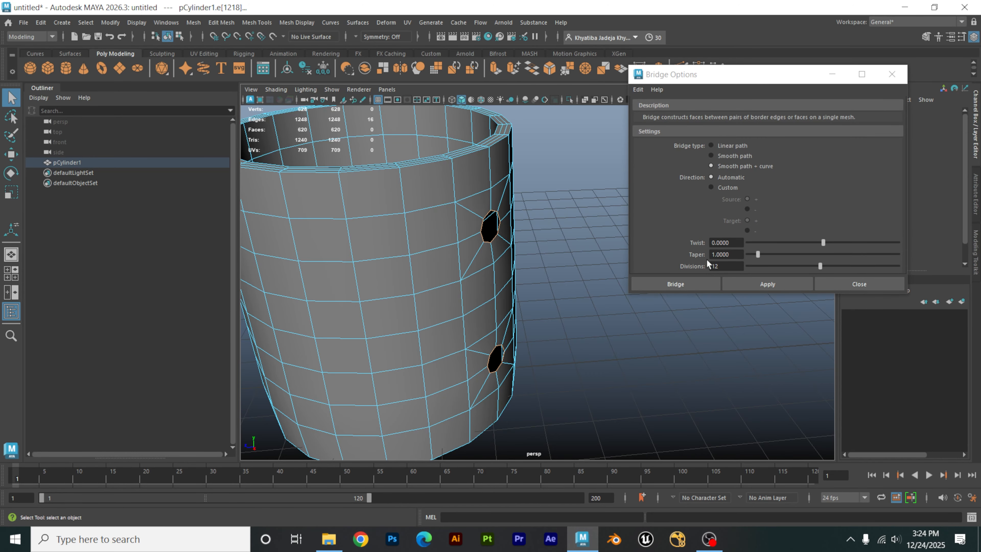
click(697, 285)
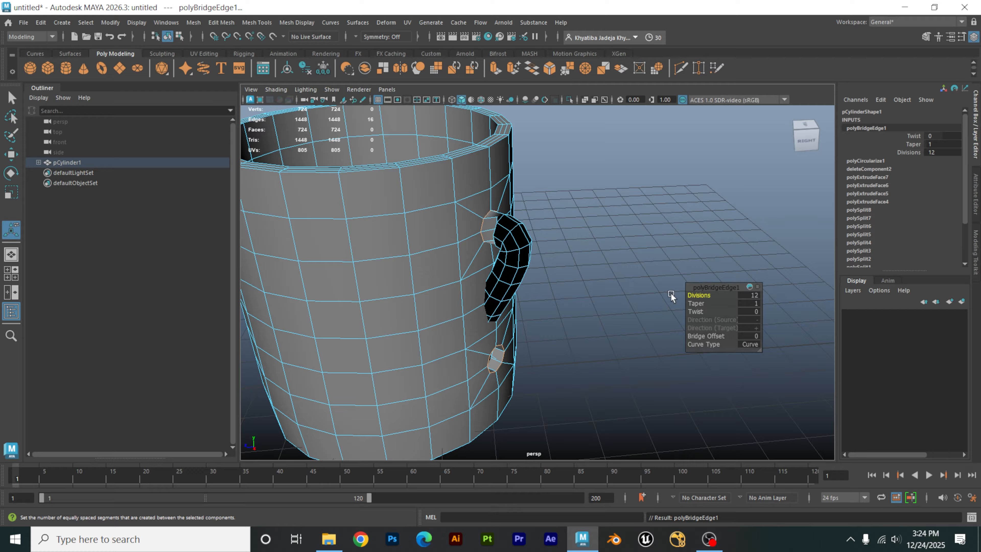
mouse_move(583, 315)
alt+mouse_down()
mouse_move(629, 315)
mouse_move(580, 305)
alt+mouse_up()
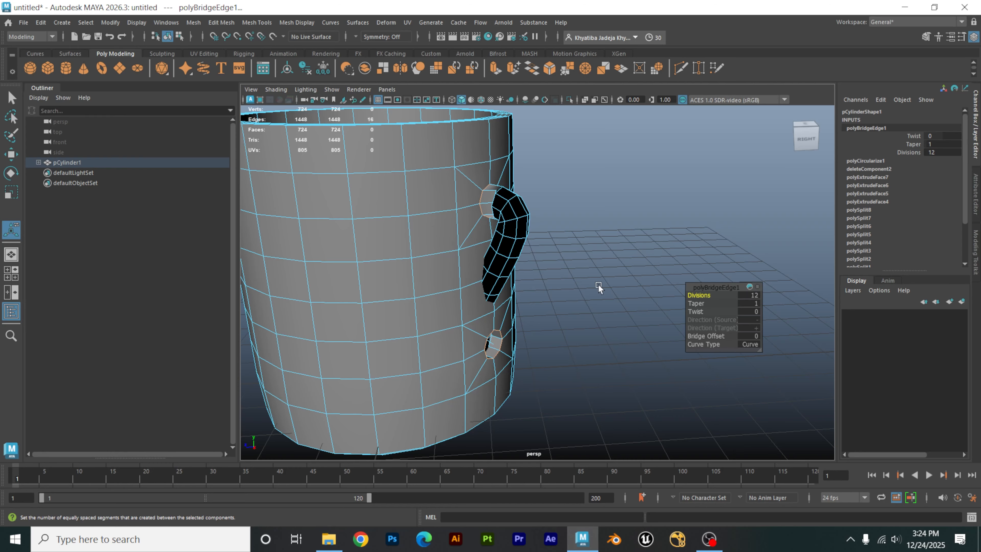
key(ctrl+z)
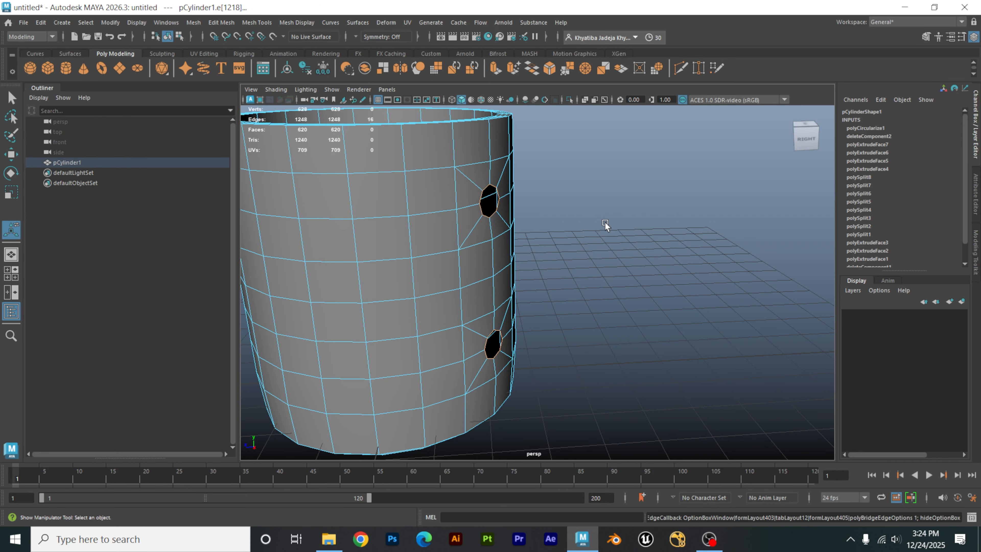
Step: Reset the Bridge options and bridge the two hole borders into a handle using Smooth path + curve, Custom direction and 12 divisions
click(221, 23)
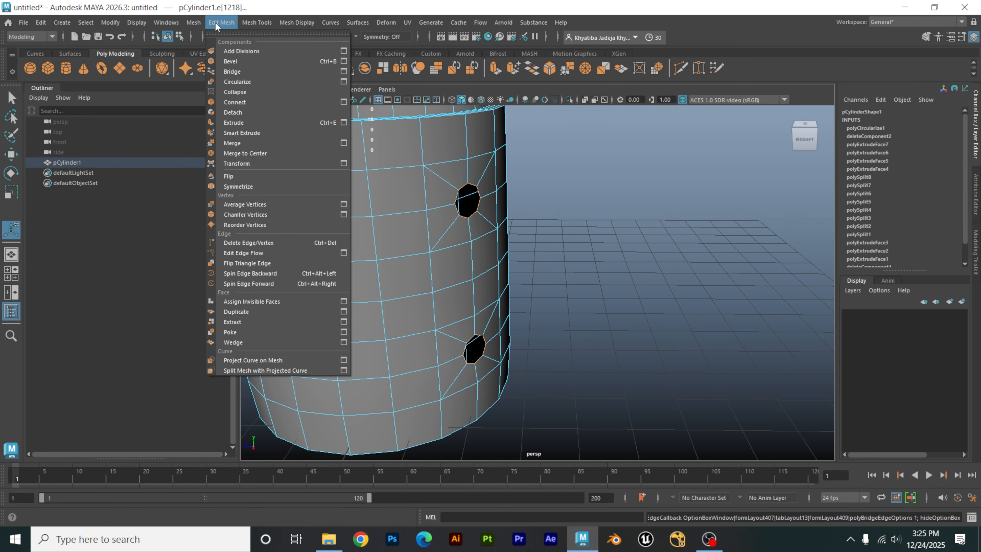
click(343, 71)
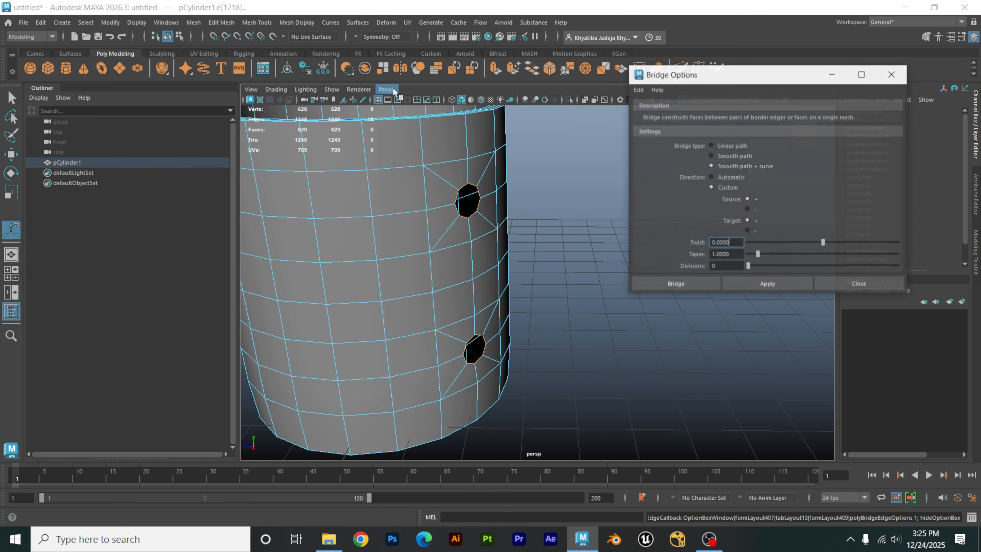
click(639, 89)
click(651, 112)
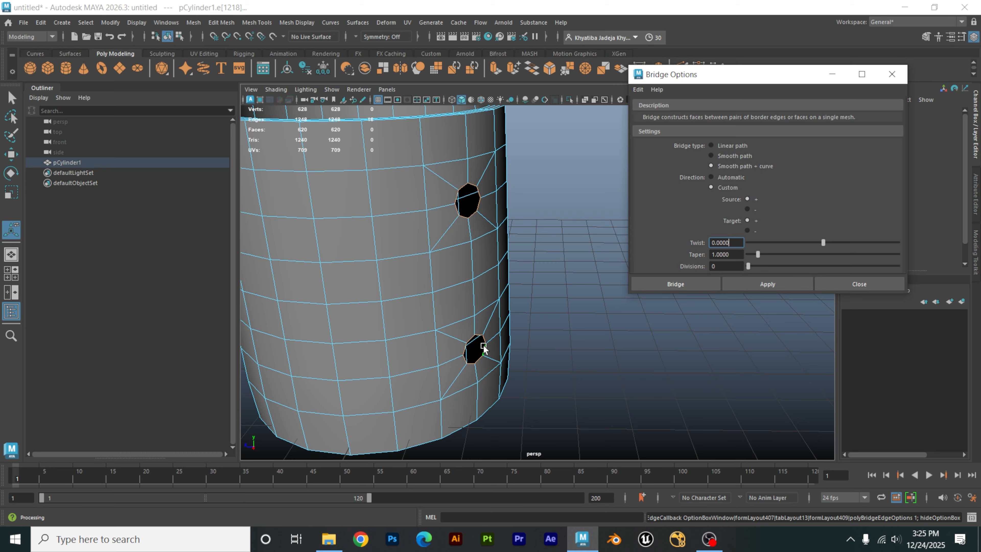
drag(773, 266, 820, 267)
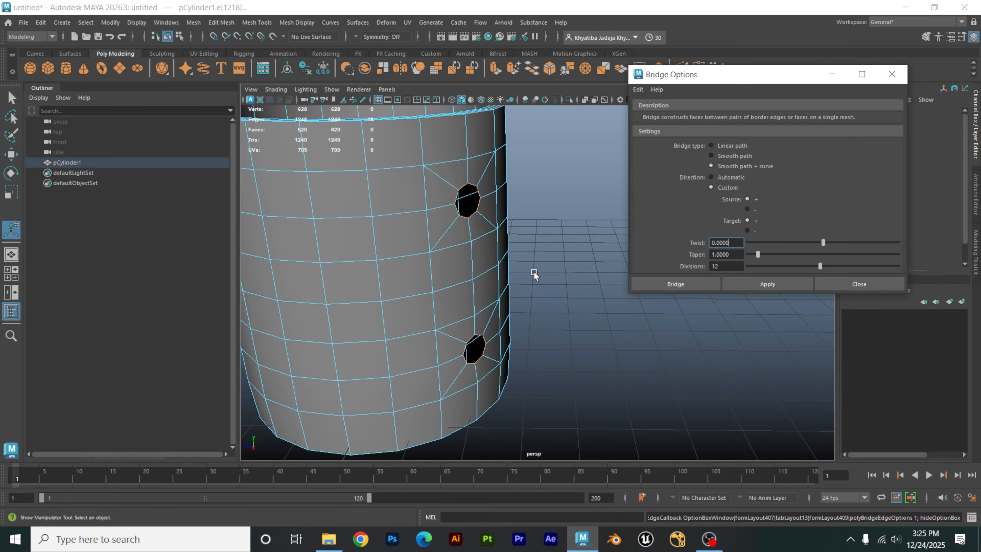
alt+drag(534, 273, 545, 273)
alt+middle_drag(559, 273, 544, 250)
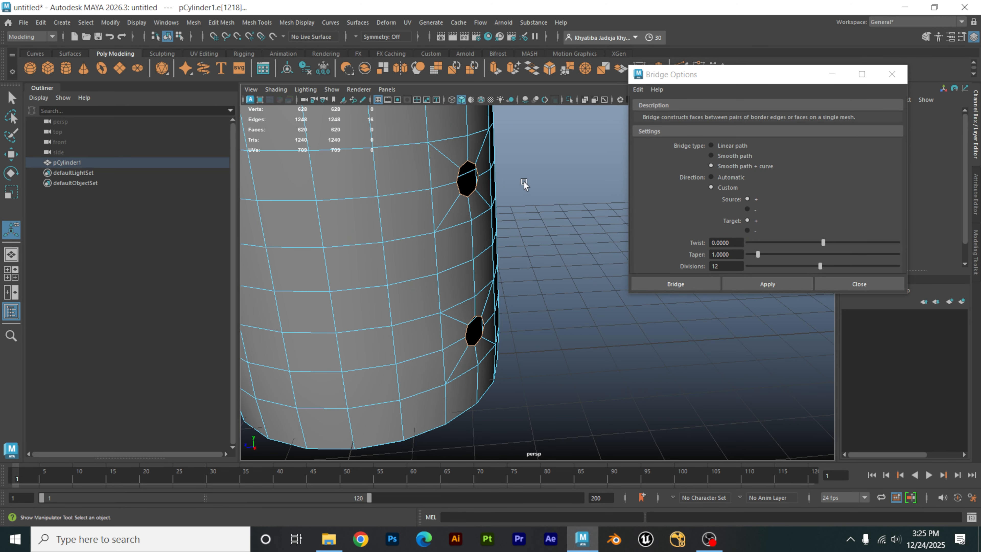
click(697, 285)
click(633, 272)
alt+drag(633, 271, 664, 294)
scroll(635, 274, down, 1)
scroll(580, 292, down, 4)
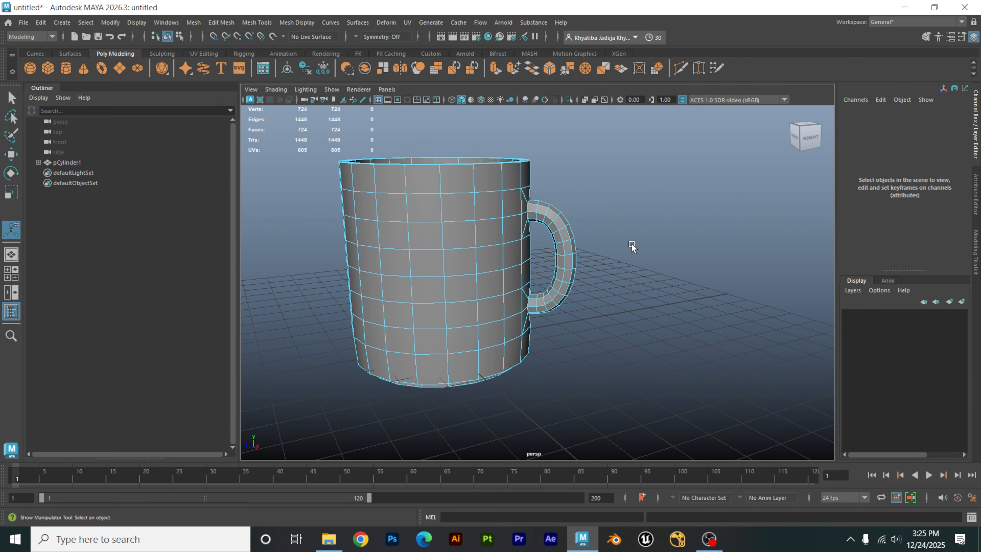
Step: Switch to wireframe display, return to object mode and select the bridge curve running inside the handle
key(4)
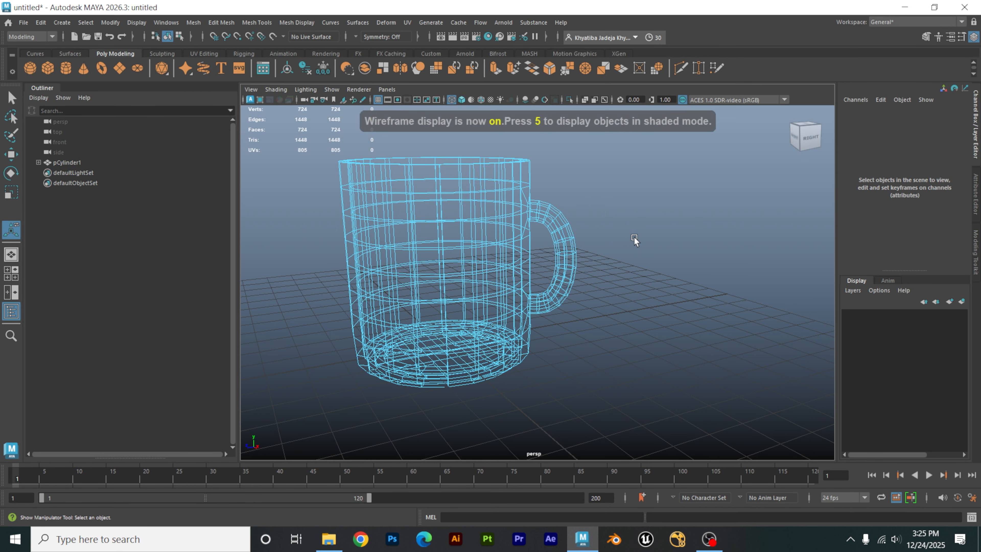
alt+right_drag(536, 216, 663, 237)
alt+middle_drag(664, 237, 662, 288)
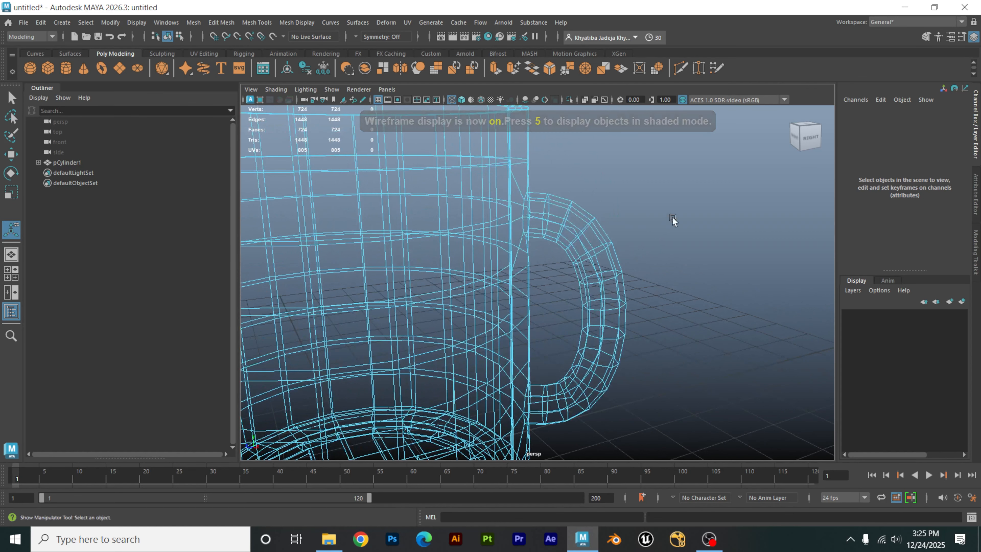
right_drag(673, 218, 719, 205)
click(719, 204)
alt+right_drag(568, 228, 658, 228)
alt+middle_drag(658, 228, 660, 266)
alt+right_drag(576, 201, 604, 214)
alt+middle_drag(604, 214, 624, 265)
click(578, 252)
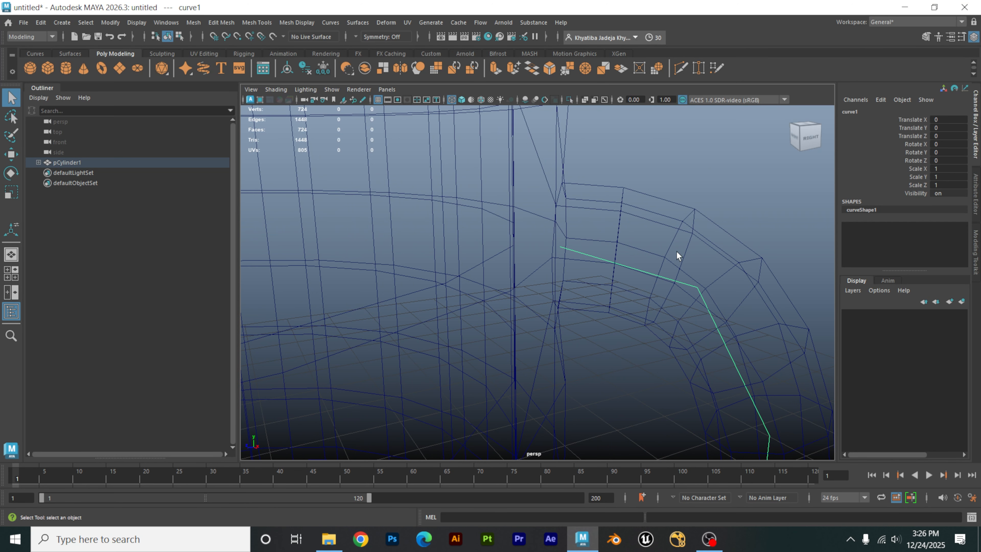
Step: Show the handle curve's control vertices, select the four middle ones and move them together outward from the cup
alt+right_drag(677, 252, 510, 255)
right_drag(686, 267, 641, 269)
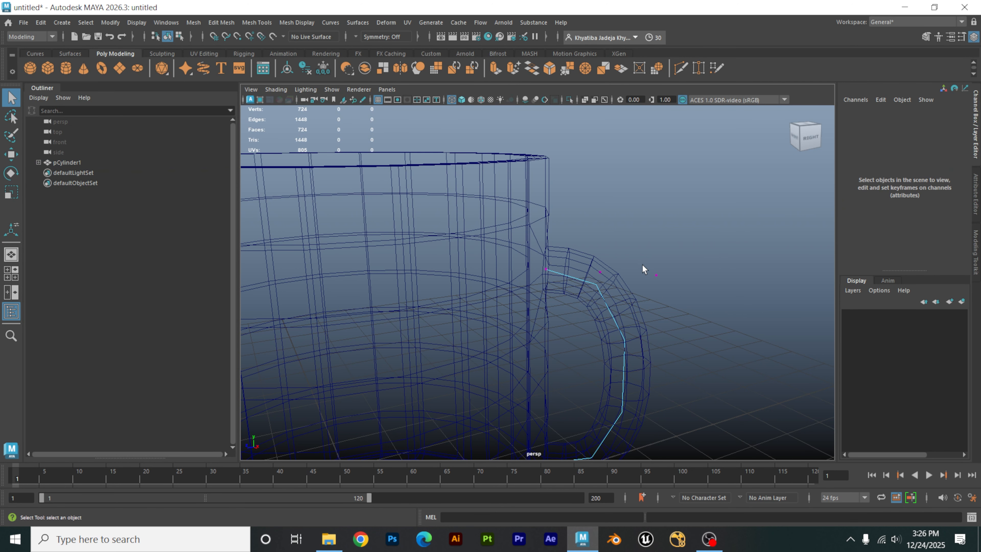
alt+drag(642, 270, 653, 343)
drag(675, 213, 563, 437)
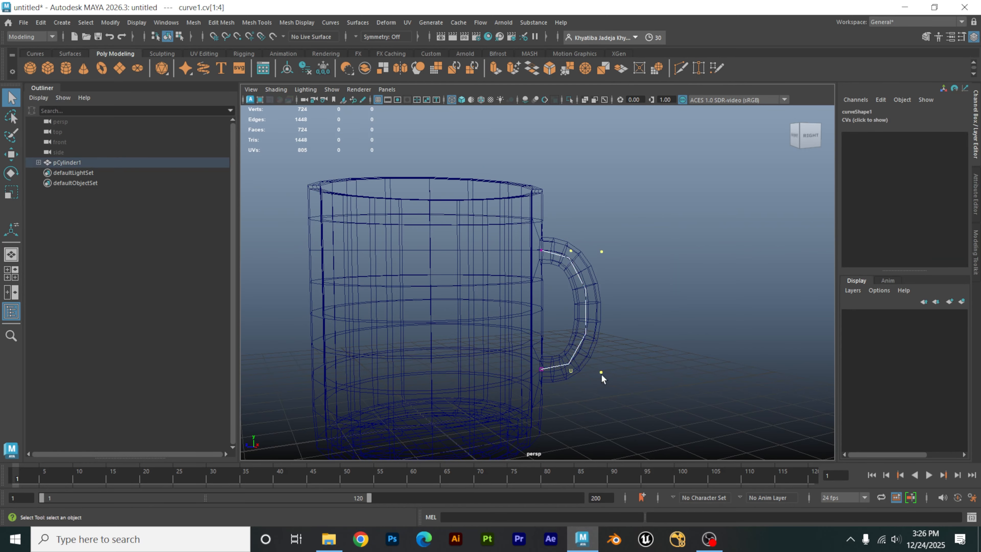
key(w)
alt+drag(594, 319, 631, 339)
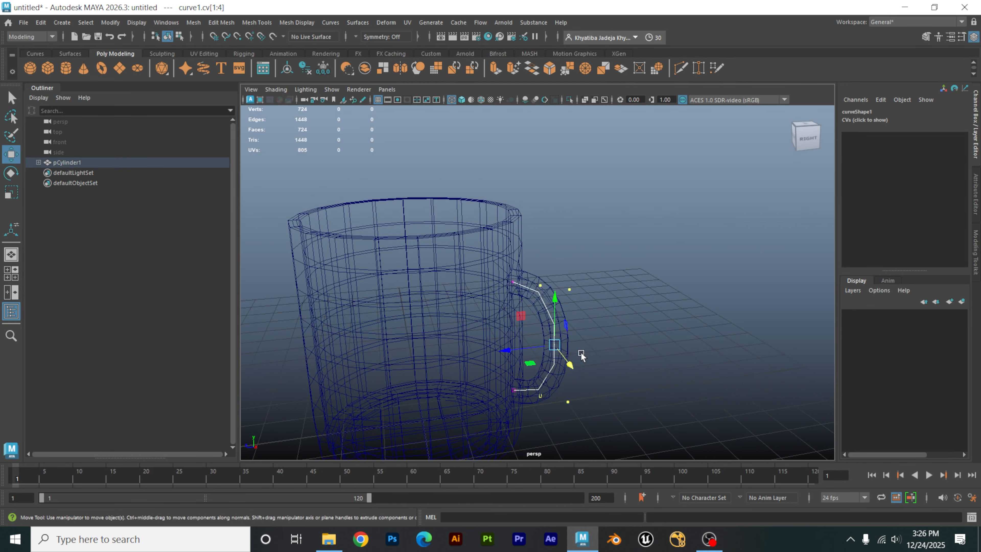
drag(521, 316, 557, 323)
Step: Move the handle curve's upper control vertex pair up and outward and its lower pair down, and return to object mode
mouse_move(635, 344)
alt+mouse_down()
mouse_move(651, 329)
mouse_move(633, 333)
mouse_move(638, 343)
alt+mouse_up()
drag(641, 226, 558, 296)
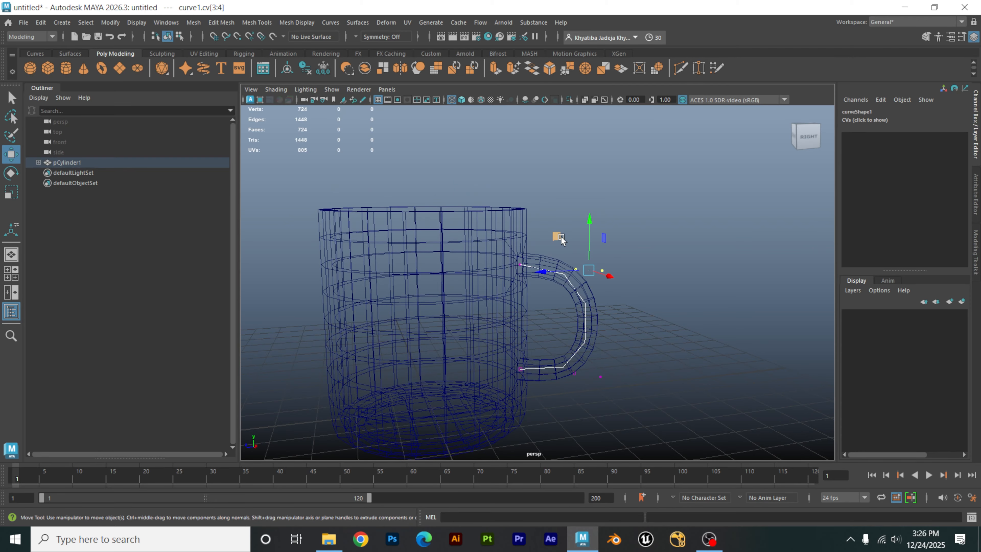
drag(559, 235, 574, 221)
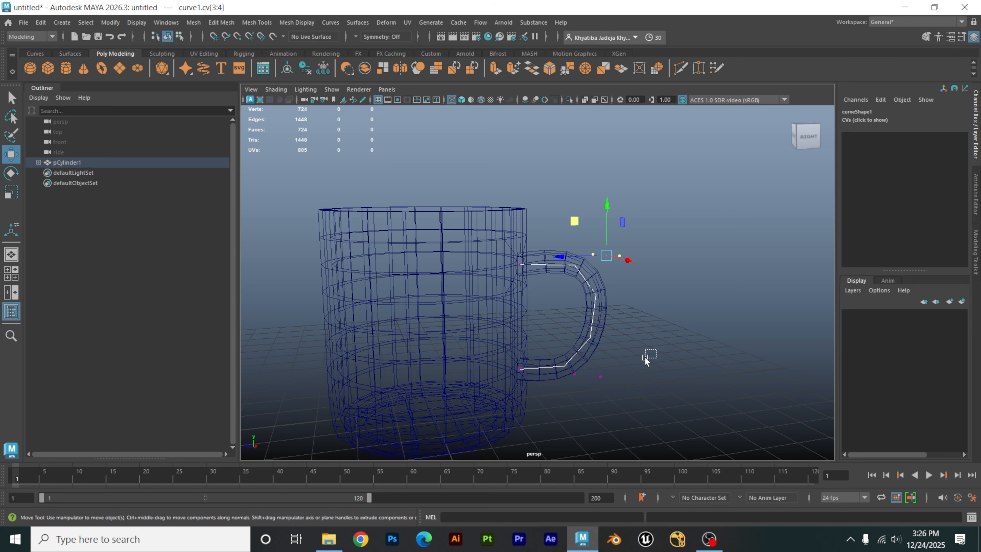
drag(657, 350, 570, 400)
drag(559, 343, 559, 357)
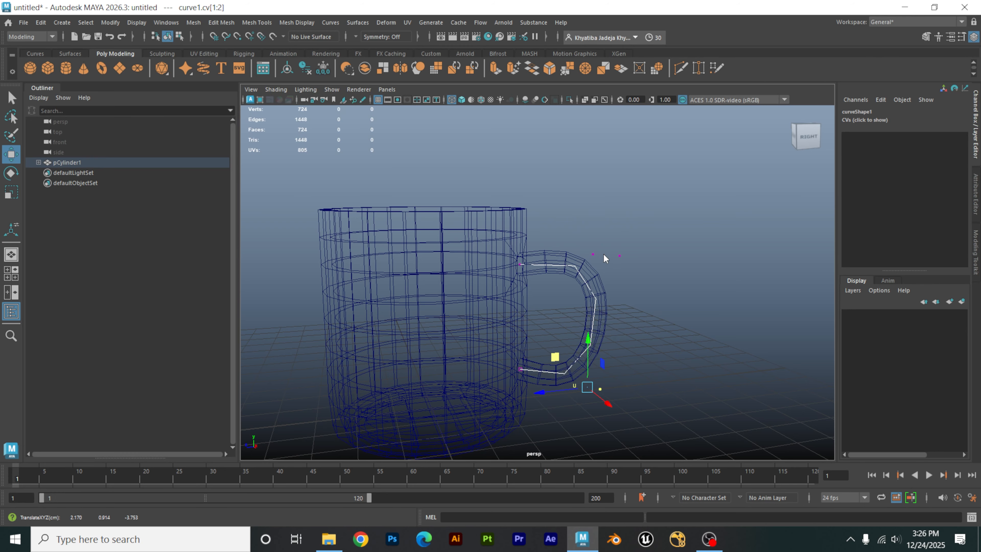
right_drag(605, 259, 665, 231)
click(668, 232)
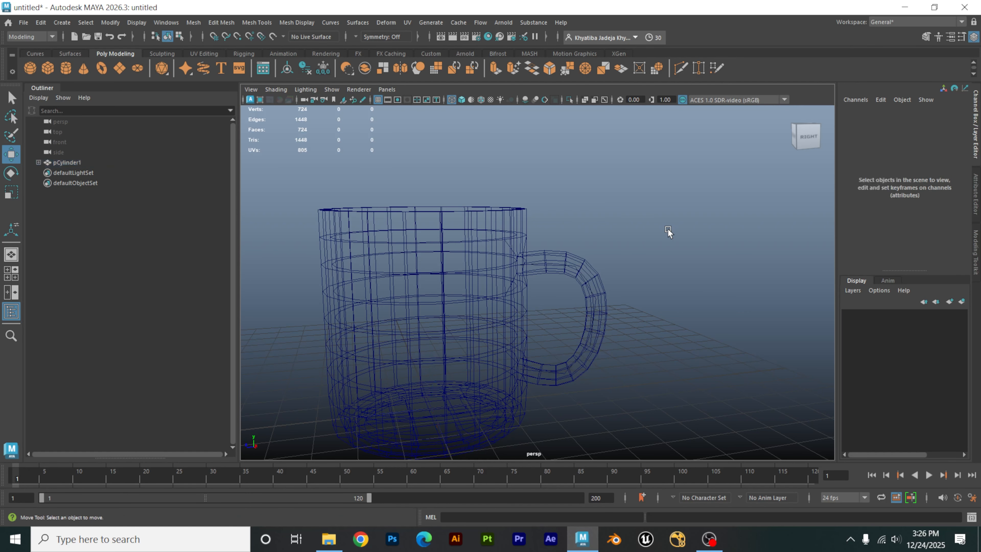
Step: Display the cup shaded with smooth mesh preview and check the handle from several angles
key(5)
mouse_move(672, 265)
alt+mouse_down()
mouse_move(564, 291)
mouse_move(521, 339)
mouse_move(590, 275)
mouse_move(593, 292)
mouse_move(518, 286)
mouse_move(580, 283)
mouse_move(582, 319)
mouse_move(517, 337)
alt+mouse_up()
click(529, 334)
key(3)
click(589, 276)
click(477, 331)
key(space)
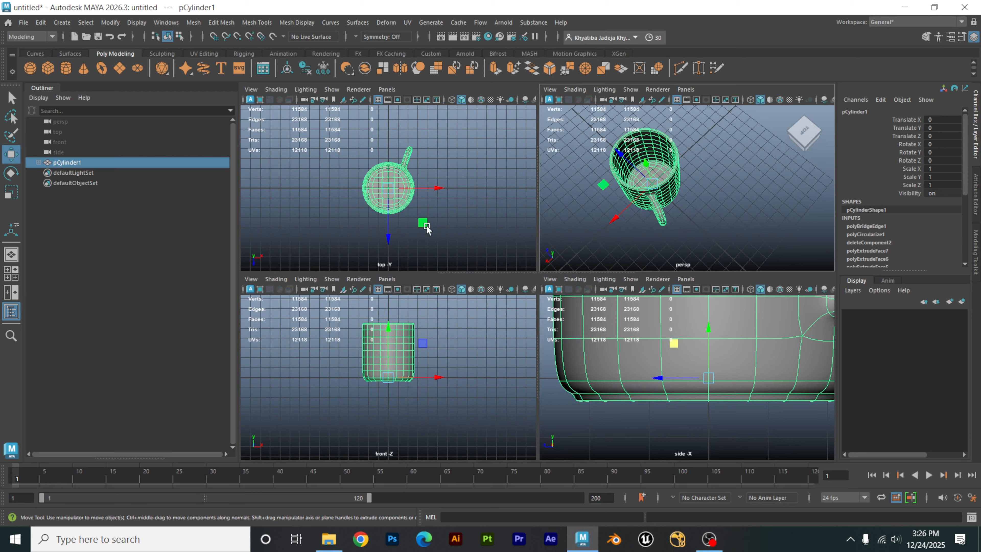
key(space)
alt+drag(675, 246, 609, 282)
scroll(606, 278, up, 2)
click(656, 255)
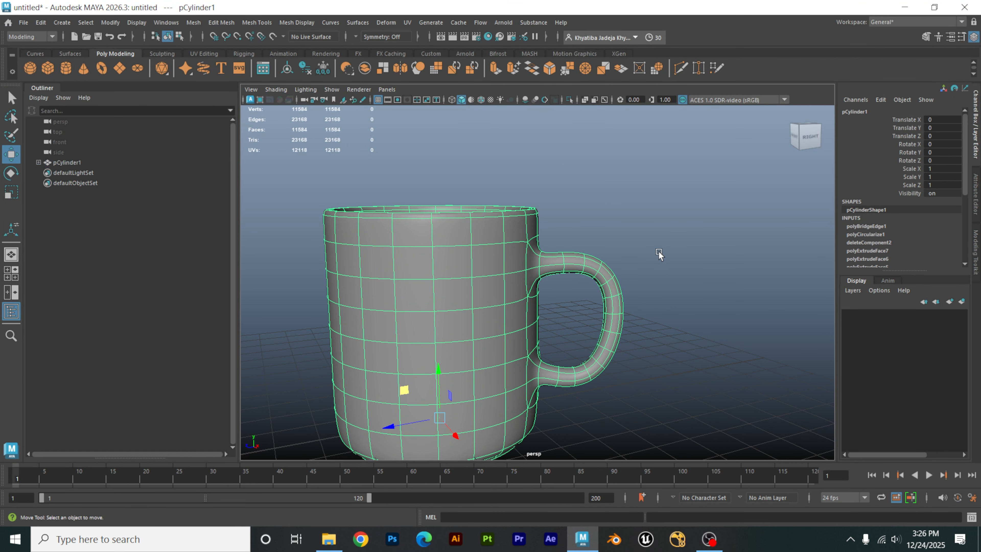
Step: In wireframe, select the handle curve's four middle control vertices and shift them in the top view so the handle points straight out from the cup
key(4)
alt+right_drag(542, 256, 760, 273)
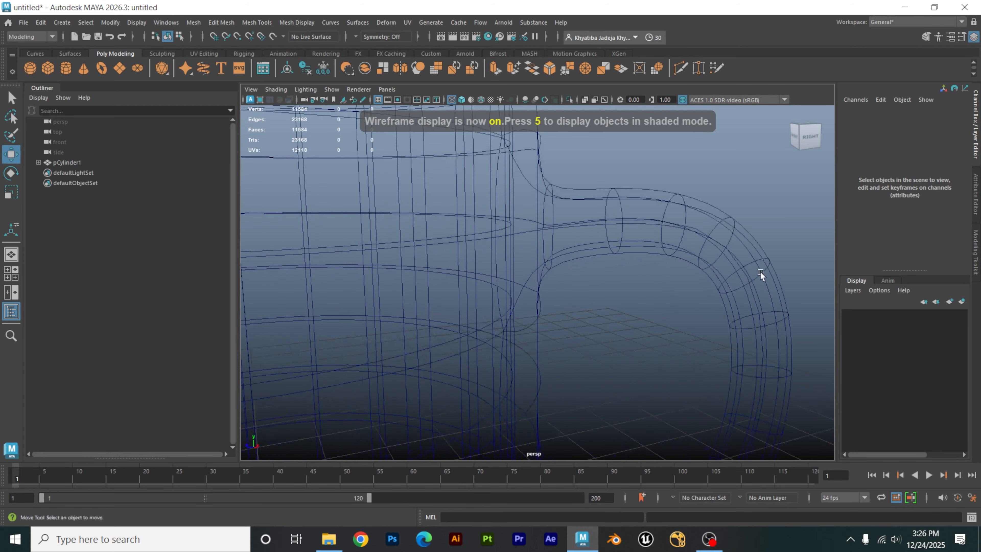
alt+drag(576, 230, 571, 241)
click(560, 283)
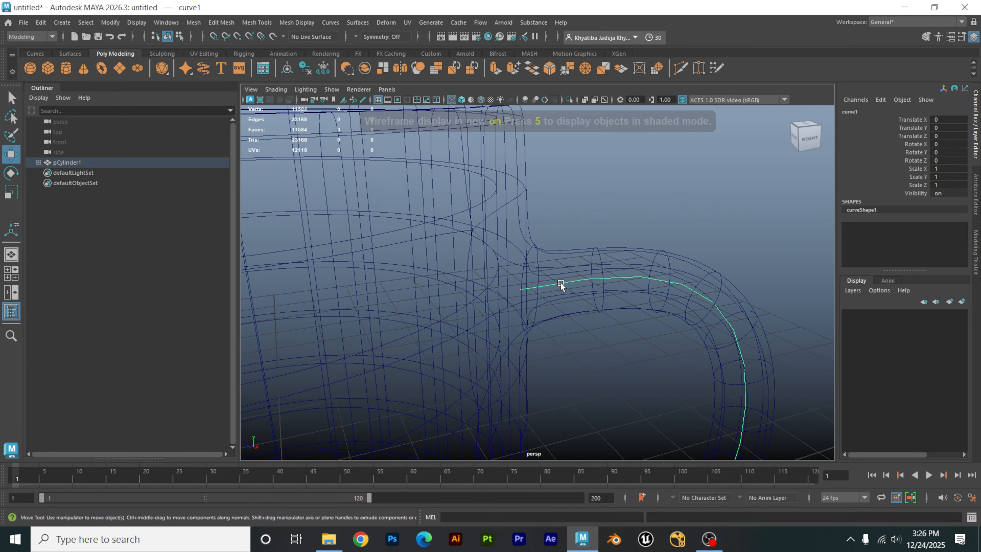
right_click(560, 284)
click(527, 266)
scroll(496, 273, down, 6)
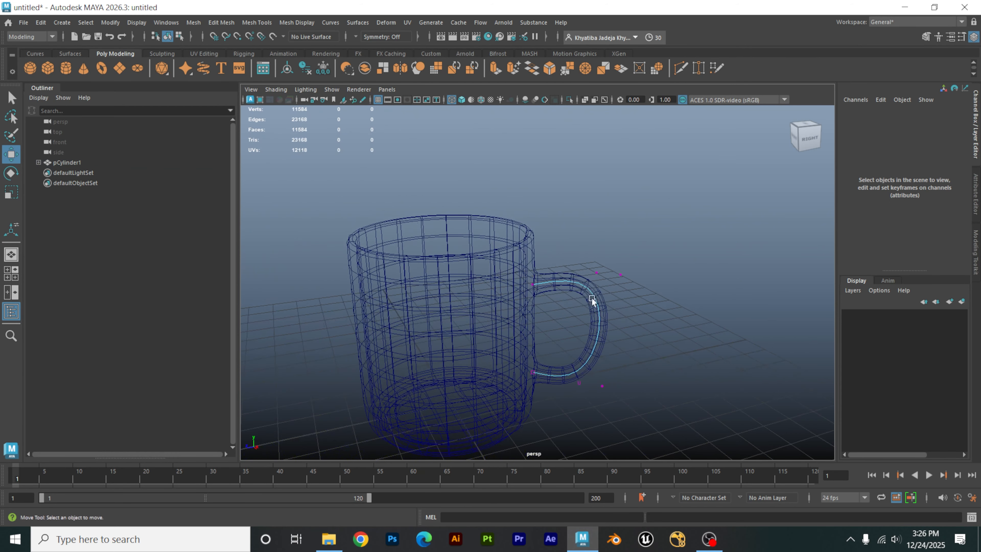
drag(567, 211, 669, 401)
key(space)
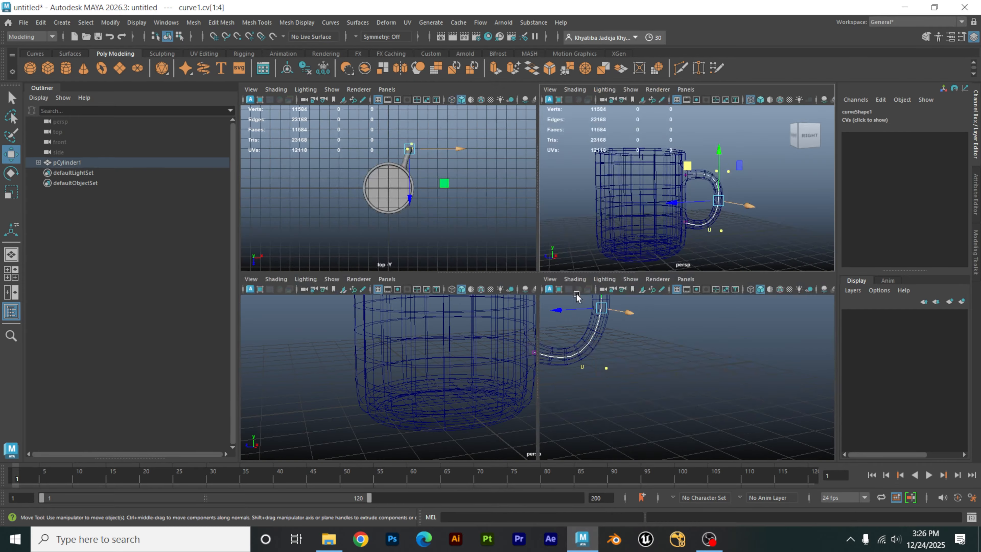
key(space)
scroll(542, 191, up, 5)
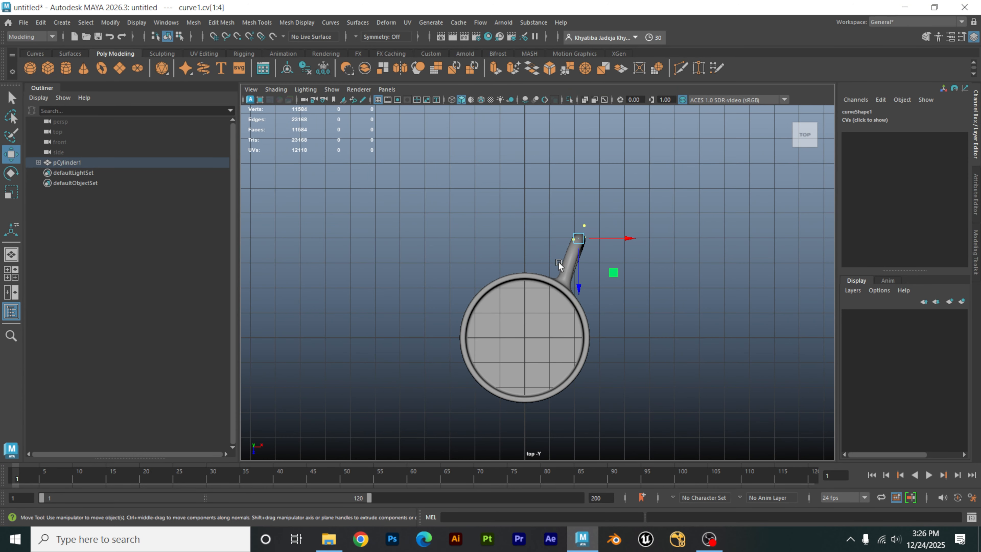
drag(625, 260, 649, 276)
key(1)
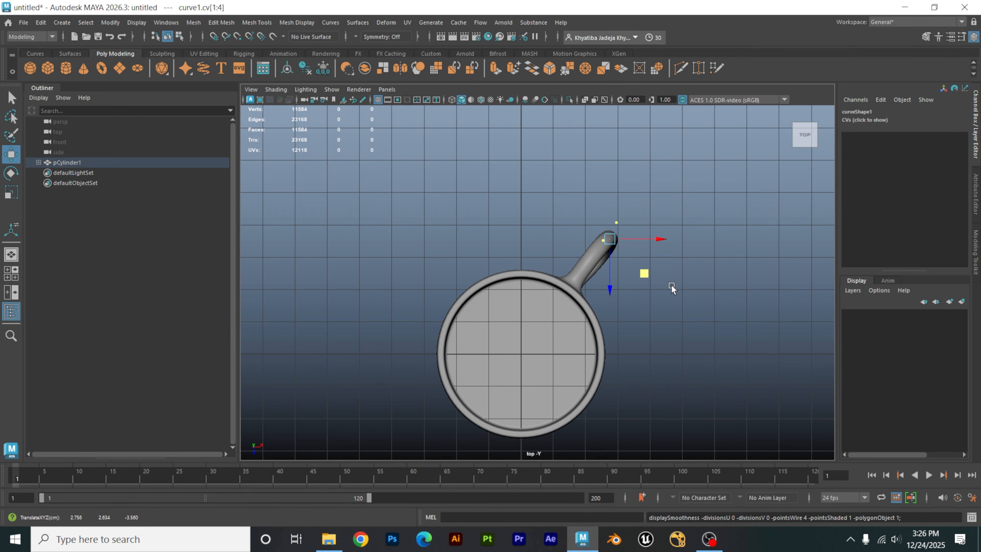
Step: Nudge the handle curve's lower and upper control vertex pairs separately in the top view to refine the handle's alignment
key(space)
key(space)
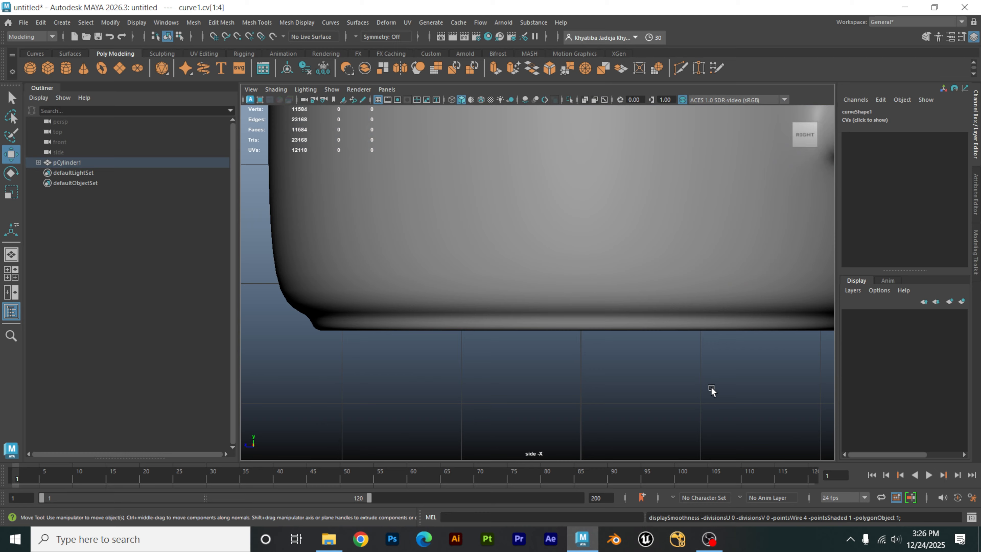
key(space)
key(space)
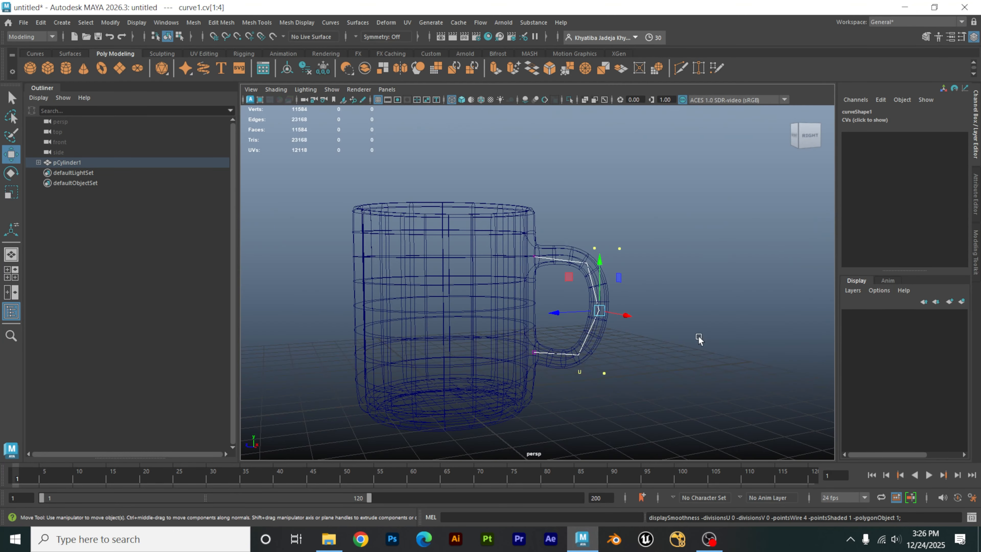
click(651, 406)
drag(652, 406, 565, 348)
key(space)
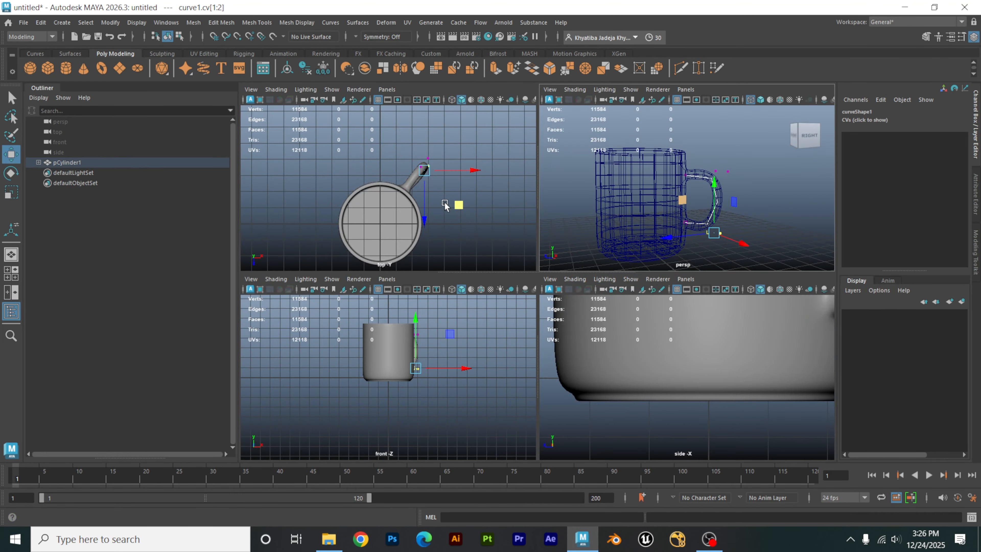
drag(459, 202, 457, 201)
drag(751, 149, 717, 181)
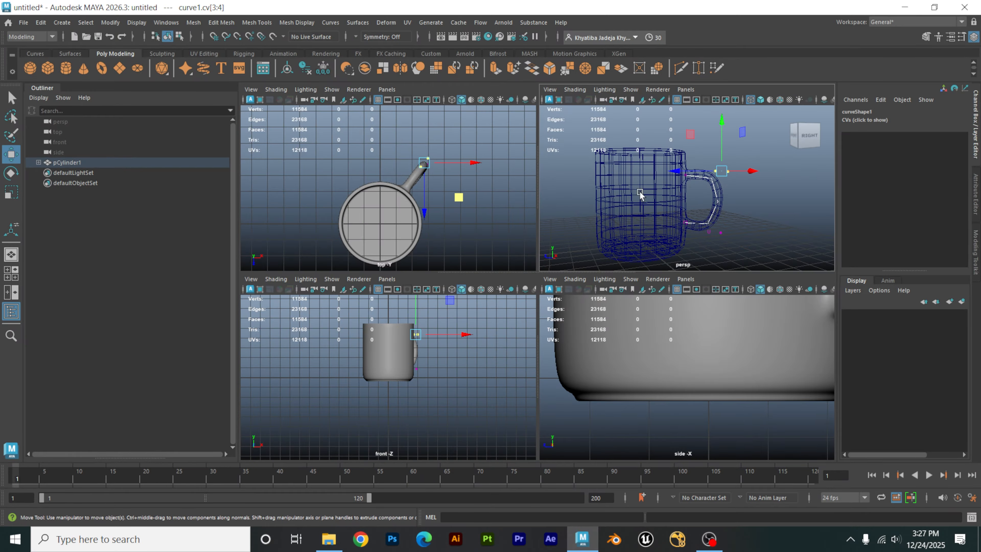
drag(459, 197, 460, 199)
key(space)
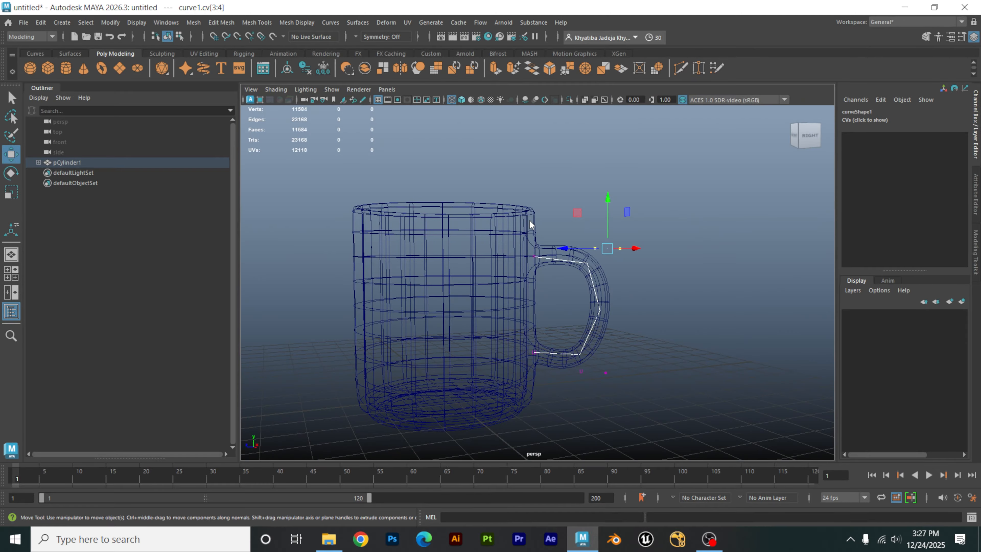
Step: Return to object mode, switch to shaded display and inspect the finished cup and handle
right_drag(530, 221, 571, 203)
click(629, 196)
alt+drag(629, 197, 593, 211)
click(495, 259)
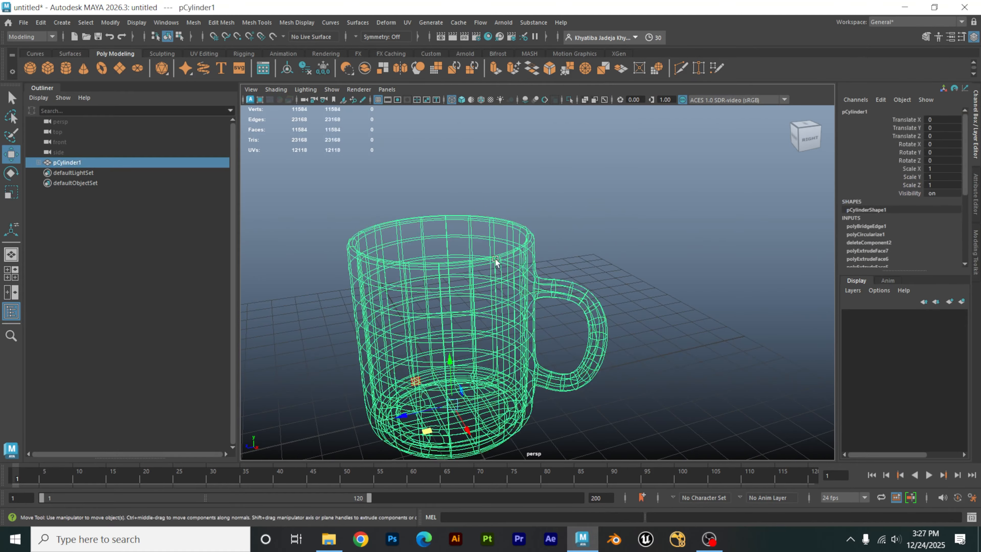
key(5)
click(644, 242)
mouse_move(644, 241)
alt+mouse_down()
mouse_move(616, 272)
mouse_move(562, 271)
mouse_move(586, 320)
mouse_move(635, 274)
mouse_move(500, 270)
mouse_move(529, 298)
mouse_move(692, 280)
mouse_move(618, 306)
alt+mouse_up()
click(529, 298)
click(650, 274)
click(490, 308)
click(692, 281)
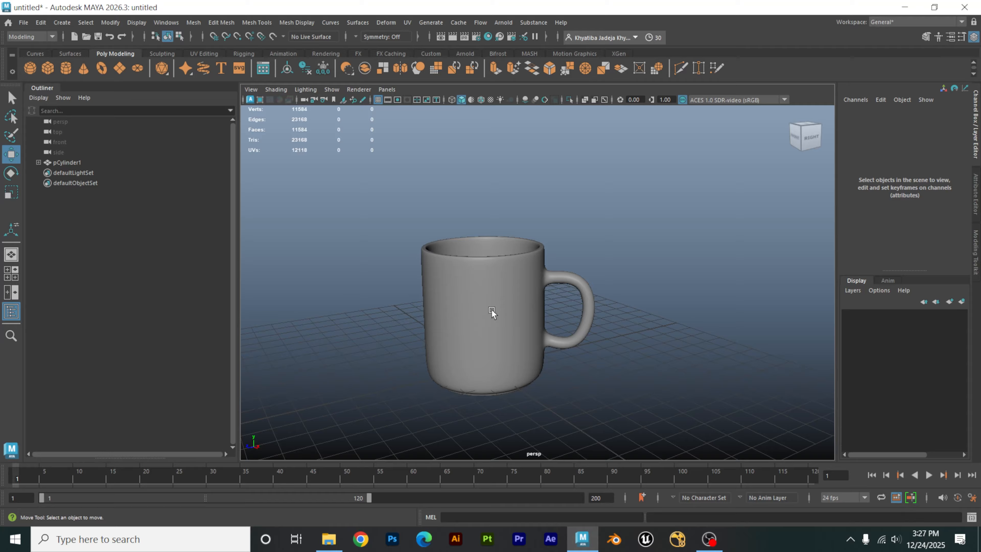
Step: Open Hypershade beside the cup and create an Arnold aiStandardSurface material
click(491, 310)
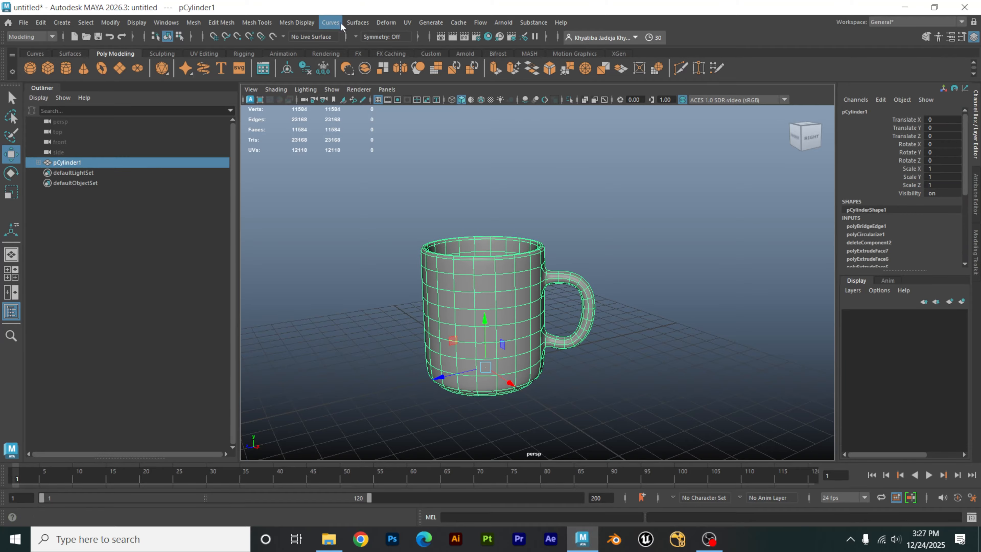
click(488, 36)
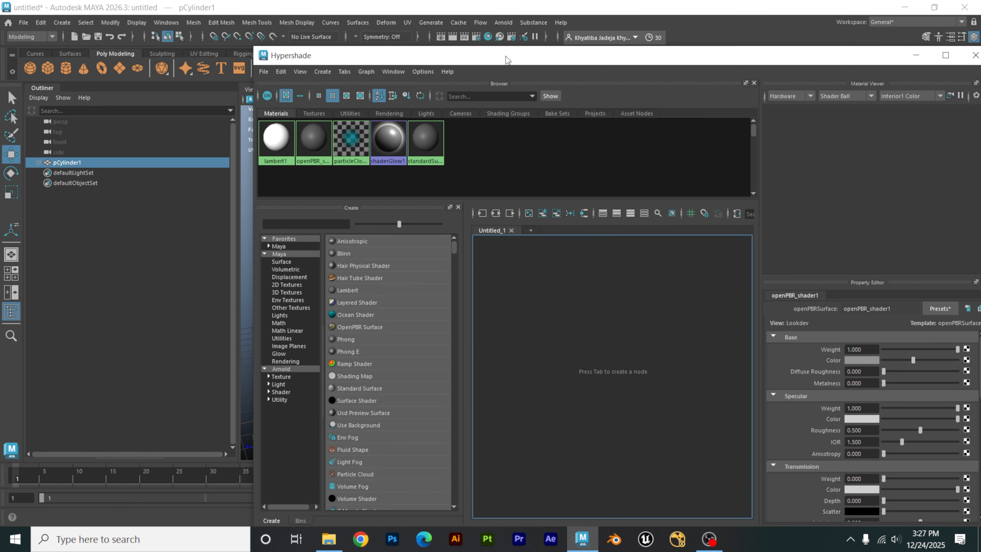
drag(505, 60, 813, 60)
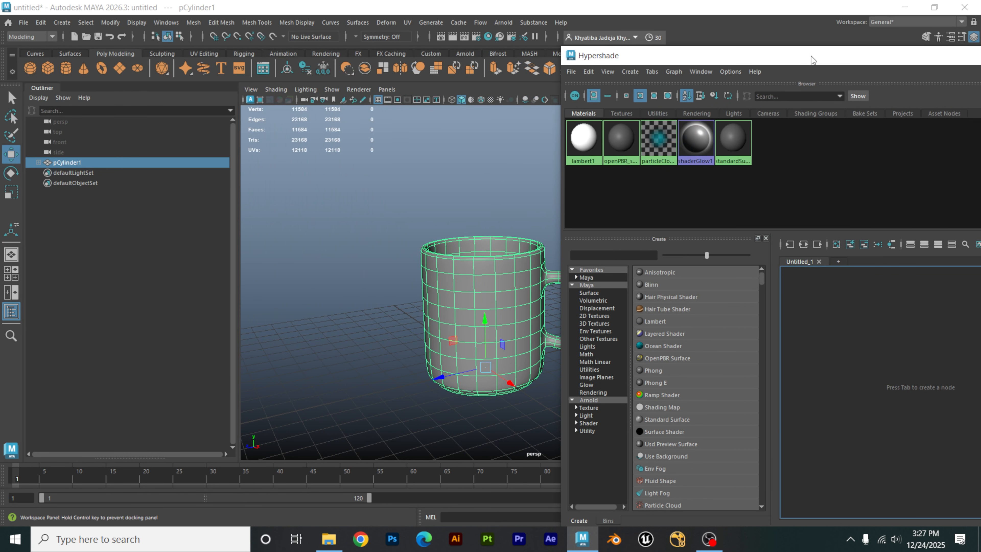
key(f)
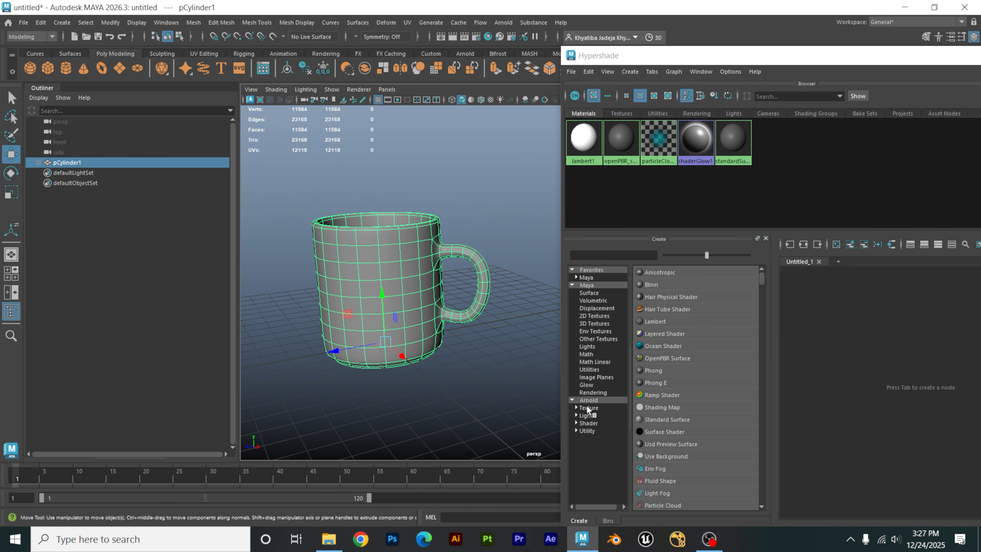
click(590, 400)
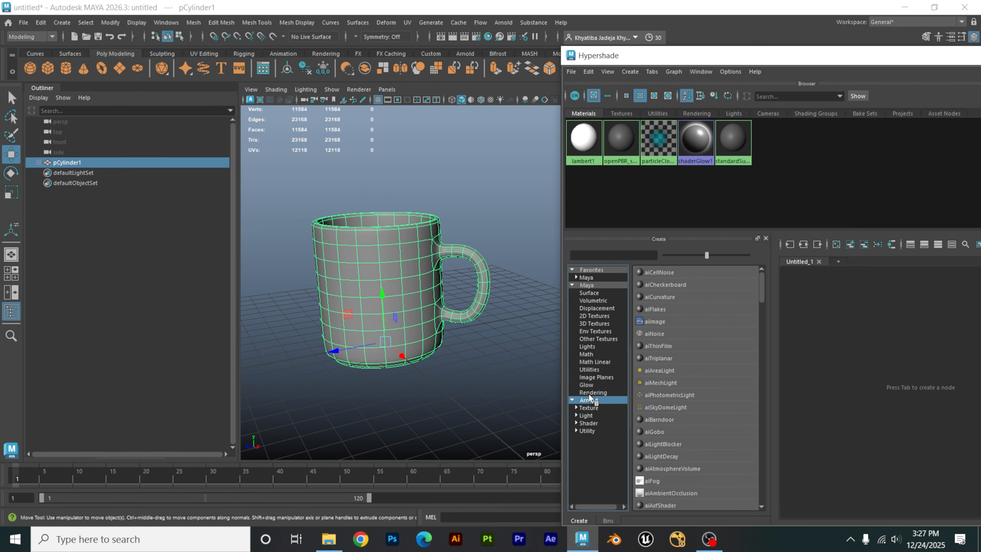
scroll(652, 397, down, 3)
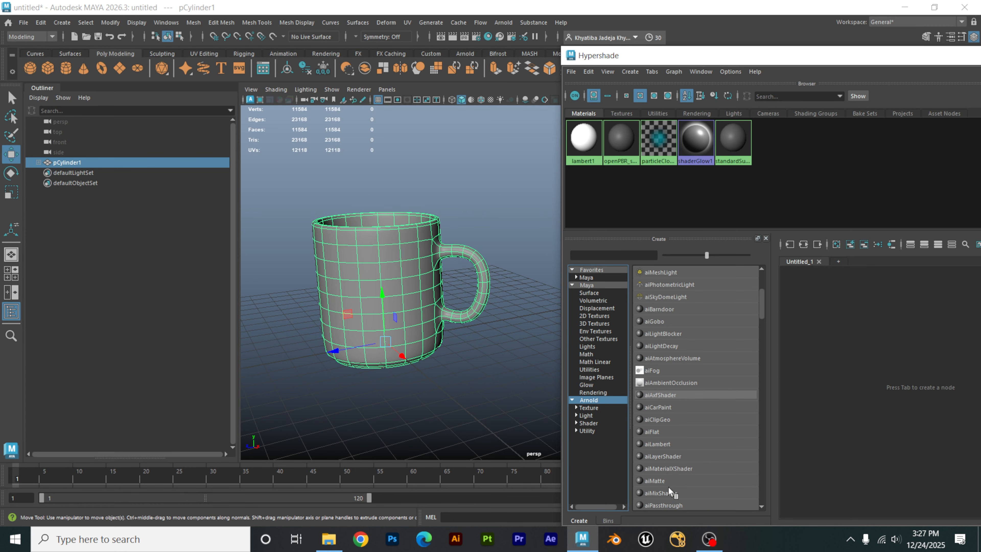
scroll(668, 487, down, 3)
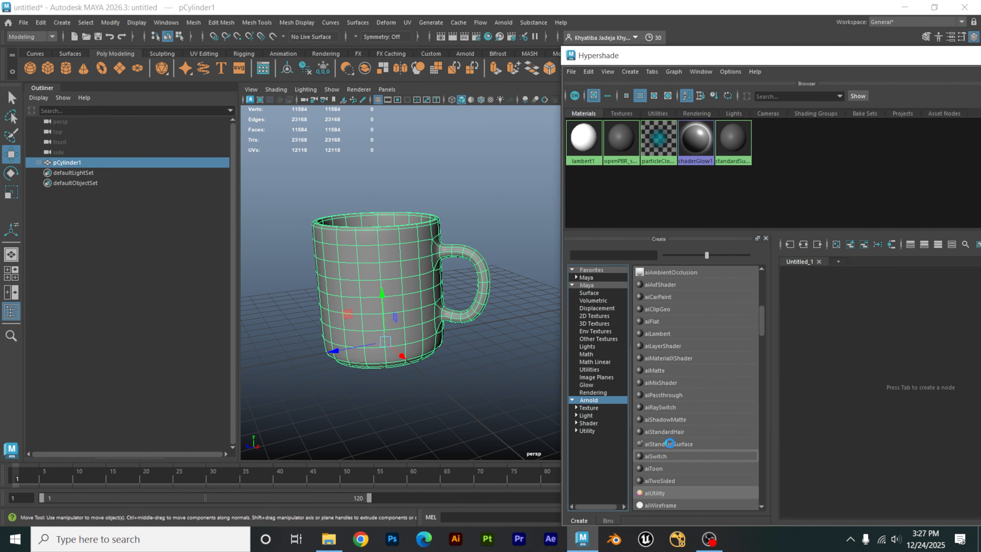
click(669, 443)
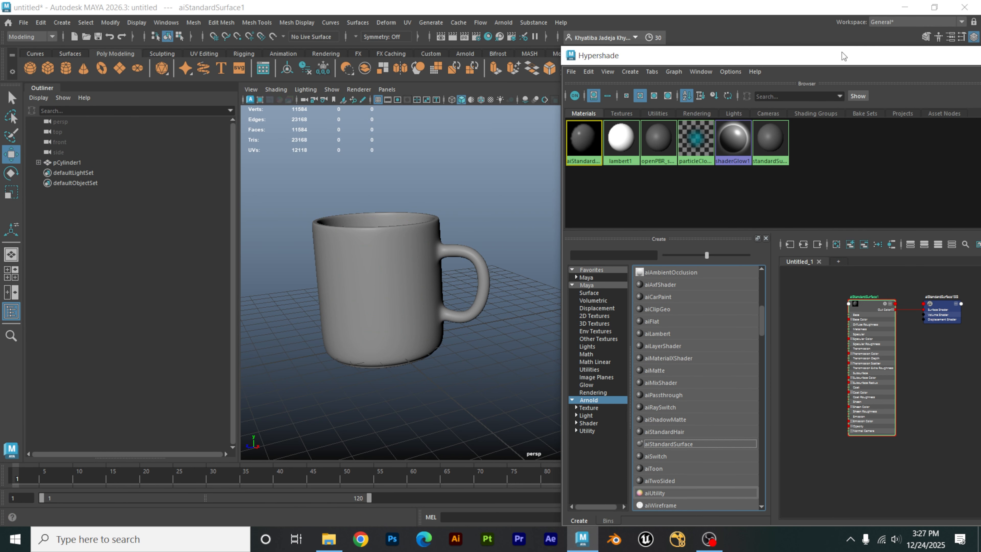
Step: Set the aiStandardSurface base color to dark brown (H 30, S 0.769, V 0.059) and uncover the cup in the viewport
drag(842, 53, 738, 66)
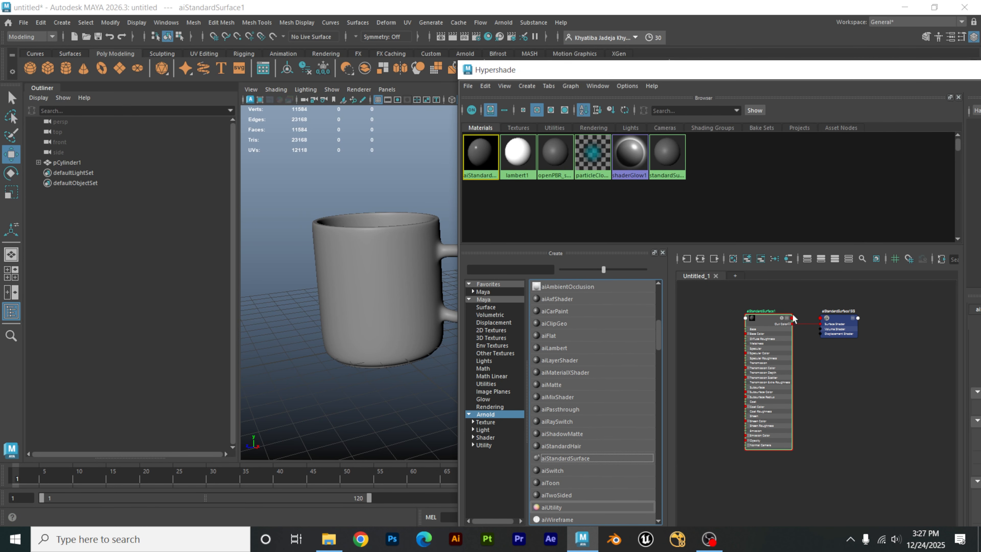
drag(804, 75, 612, 140)
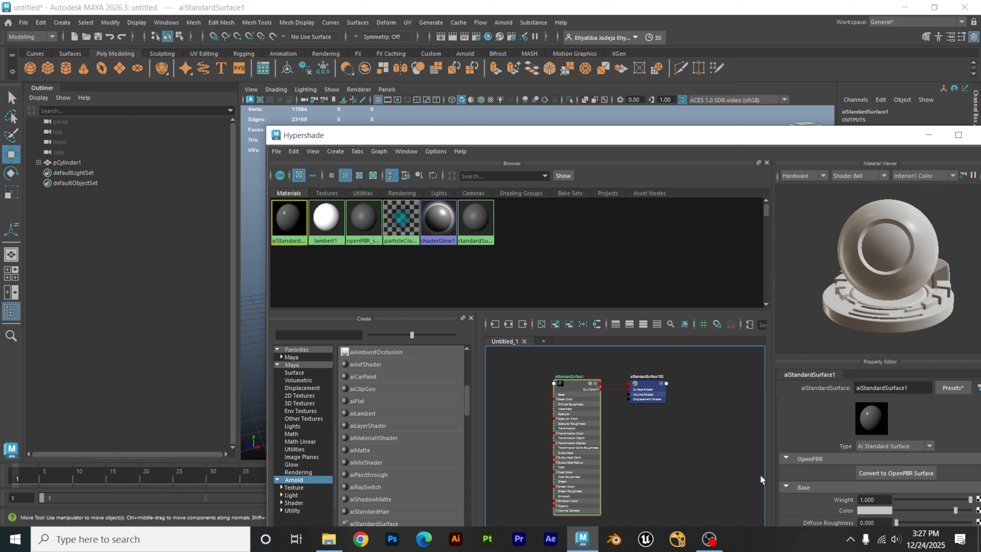
click(875, 511)
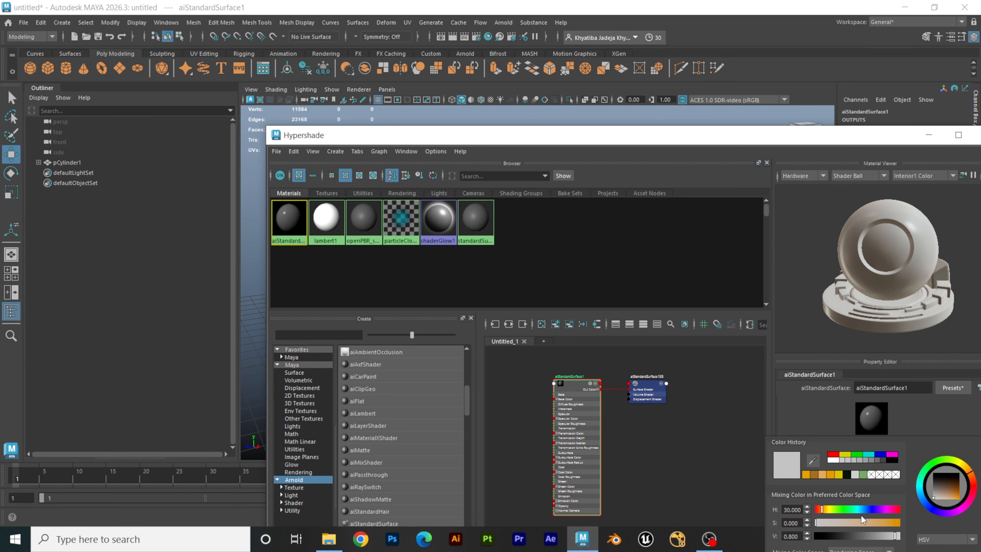
mouse_move(861, 521)
mouse_down()
mouse_move(873, 521)
mouse_move(852, 535)
mouse_up()
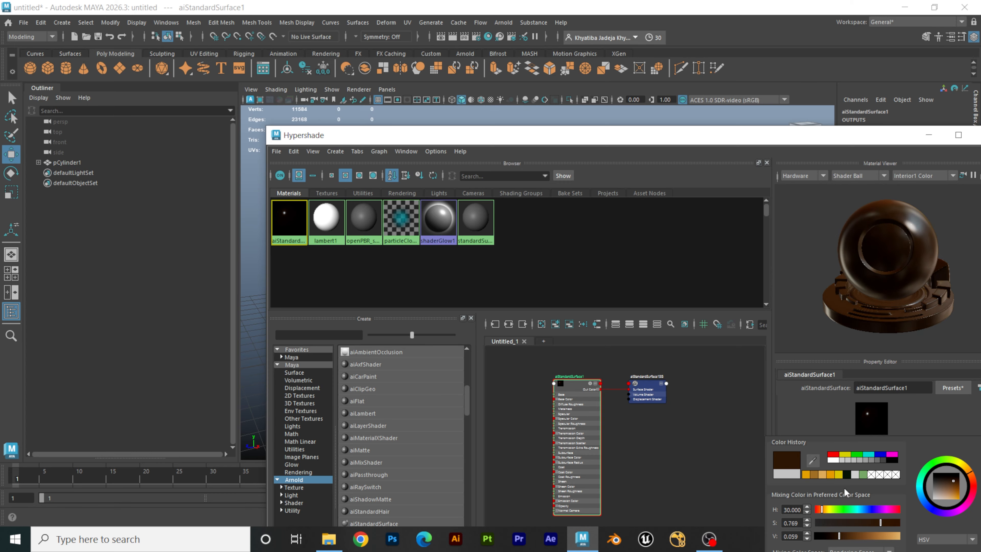
drag(598, 142, 822, 124)
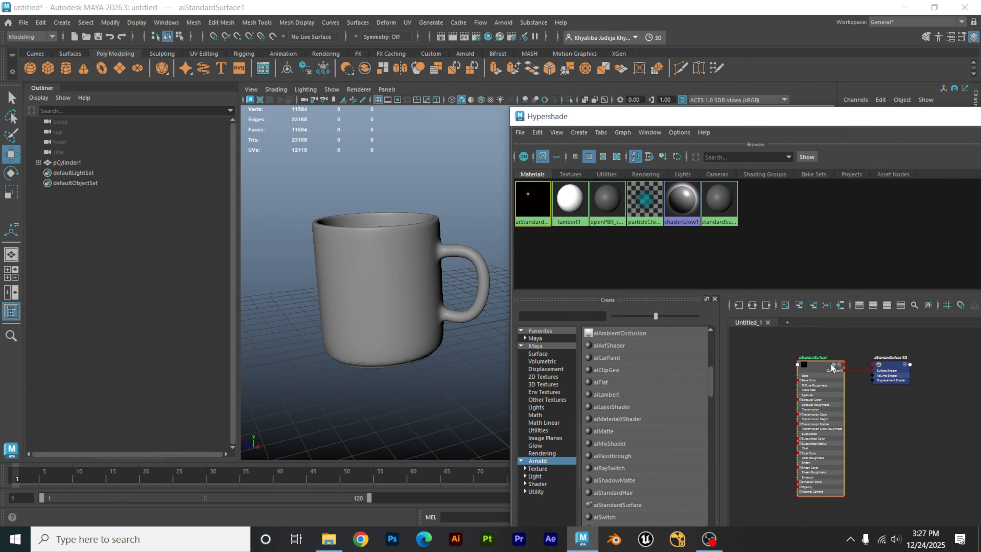
Step: Assign the dark brown aiStandardSurface material to the whole cup and minimize Hypershade to check it in the viewport
middle_drag(756, 374, 373, 284)
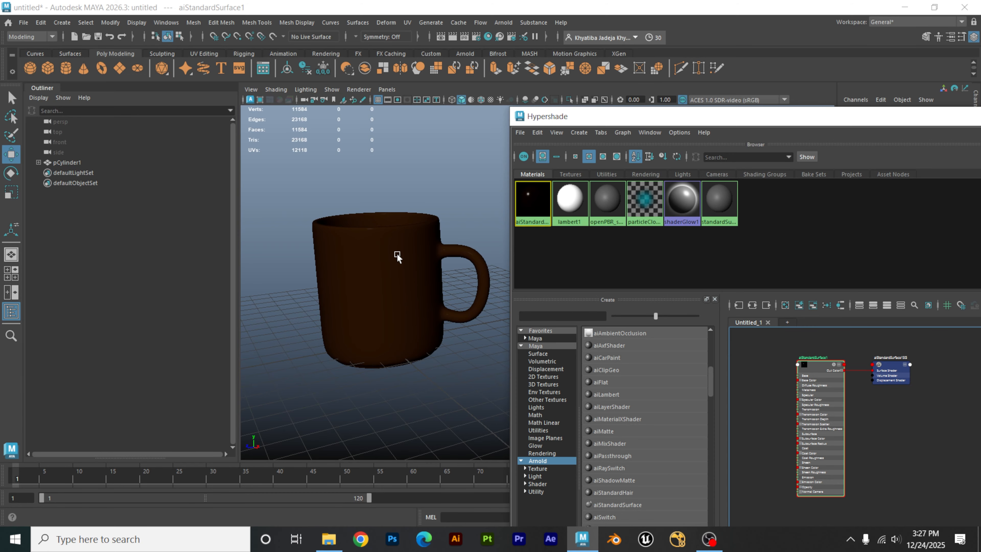
alt+drag(397, 255, 476, 267)
drag(826, 120, 649, 185)
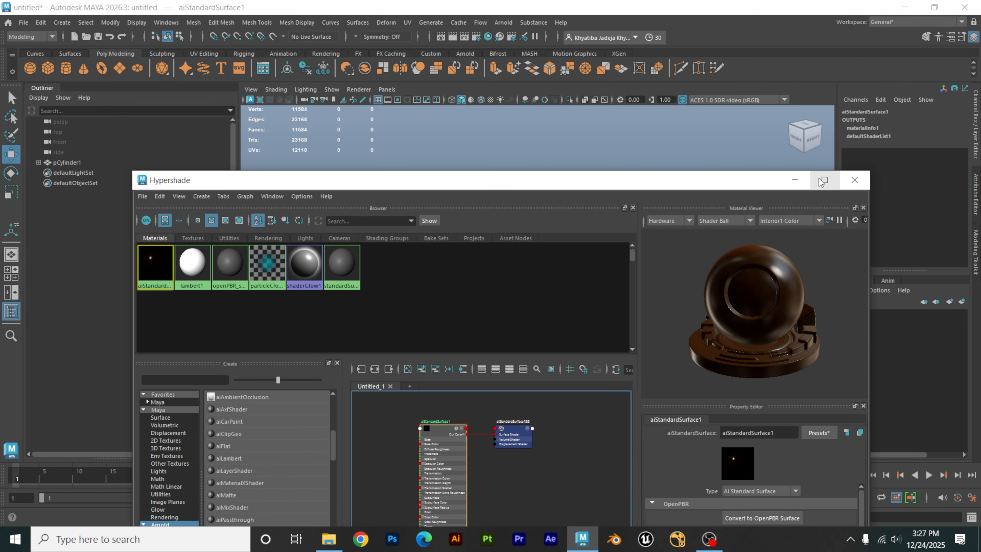
click(794, 180)
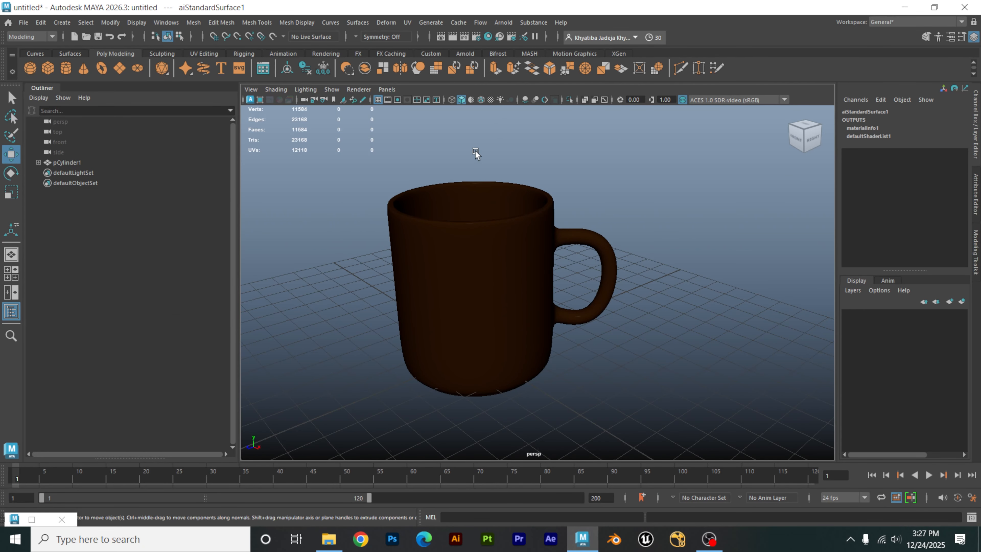
alt+drag(590, 196, 530, 215)
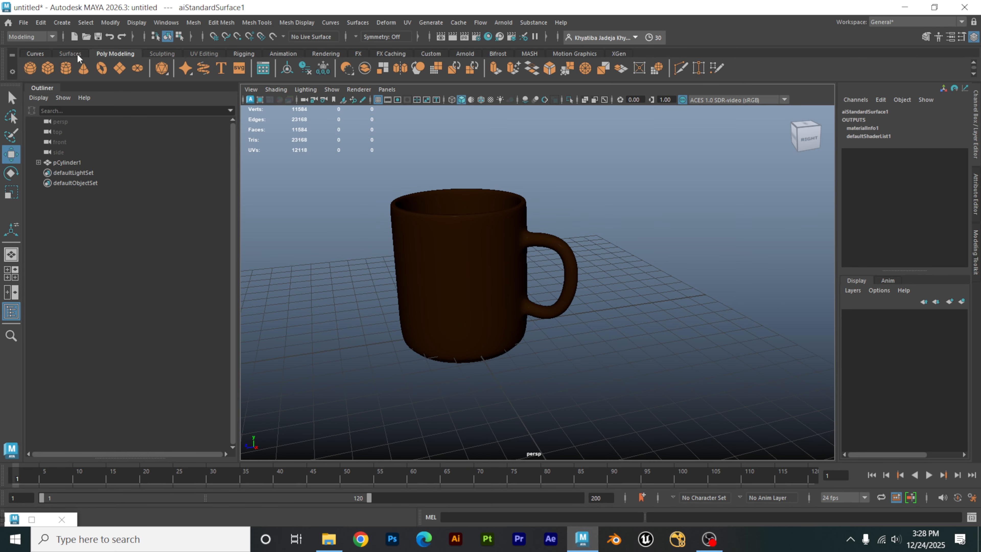
Step: Create a polygon plane at the origin, scale it up uniformly into a large ground surface under the cup, and deselect it
click(119, 68)
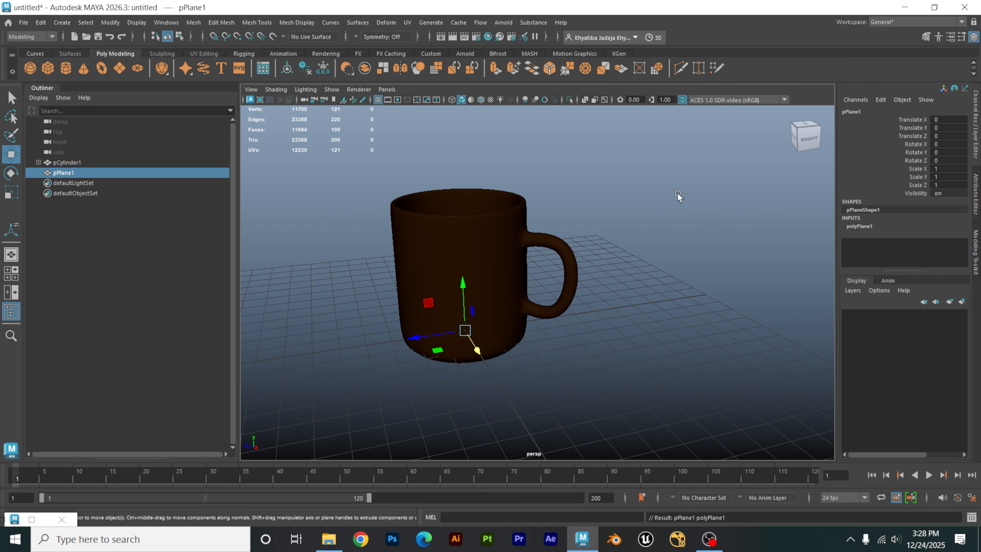
alt+right_drag(678, 196, 608, 231)
key(r)
alt+drag(621, 276, 604, 333)
drag(515, 329, 723, 246)
click(723, 187)
alt+drag(633, 300, 614, 269)
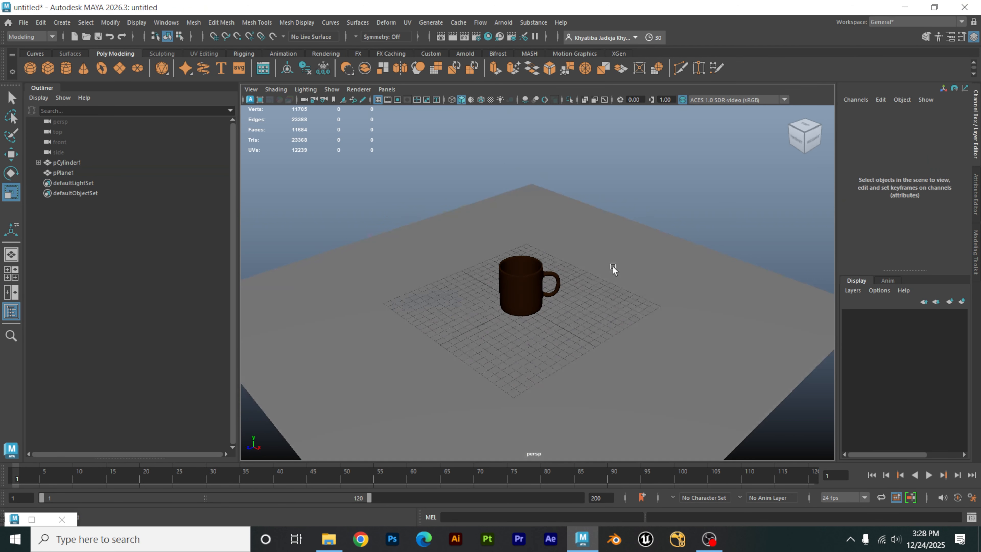
Step: Add an Arnold Skydome Light to the scene and start an Arnold render of the cup in the perspective view
alt+right_drag(563, 269, 607, 285)
alt+drag(607, 285, 604, 274)
alt+right_drag(536, 263, 591, 280)
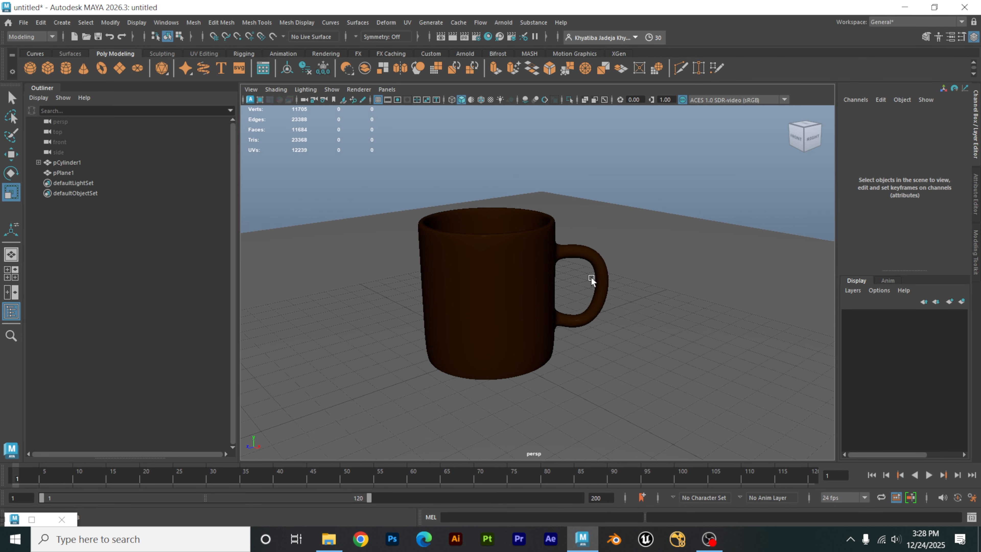
alt+middle_drag(591, 279, 596, 289)
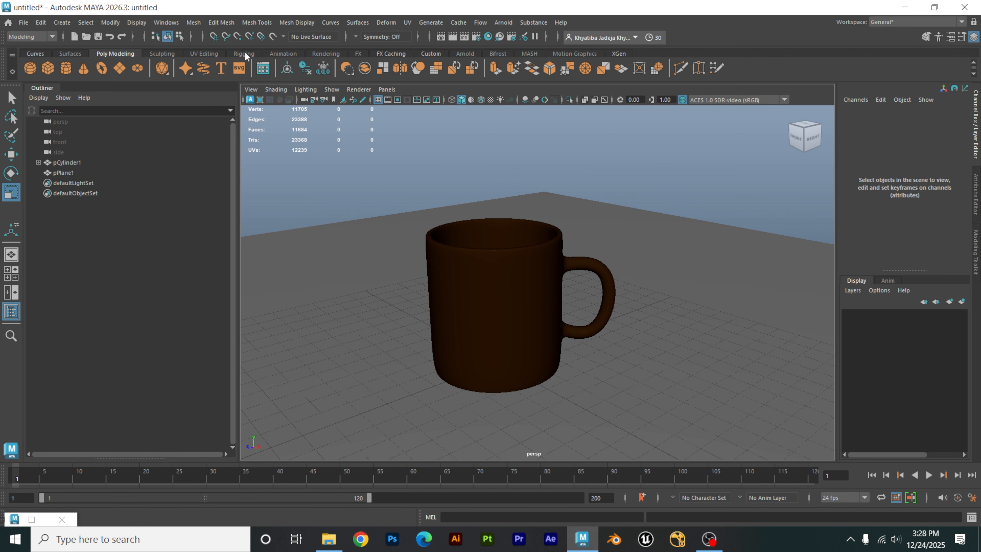
click(465, 53)
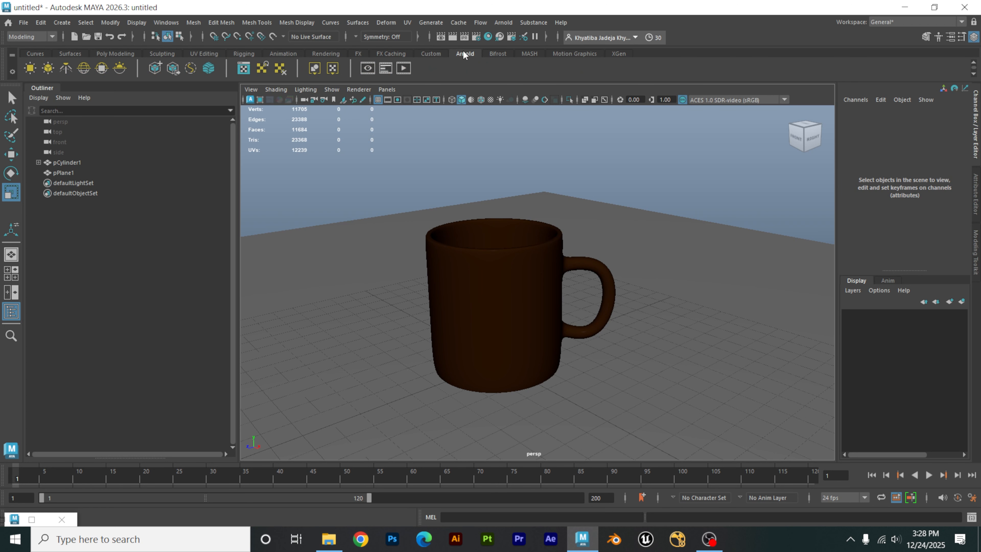
click(503, 22)
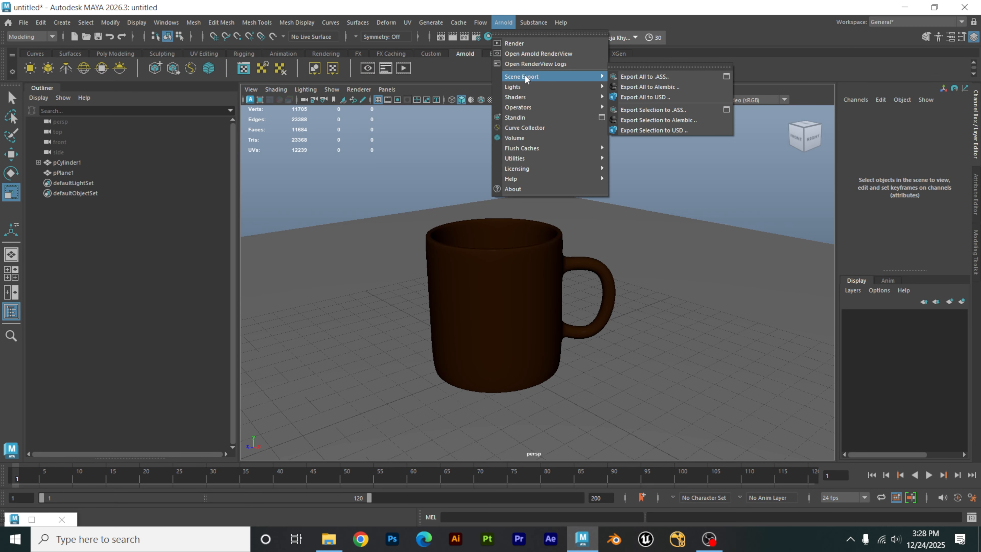
mouse_move(525, 90)
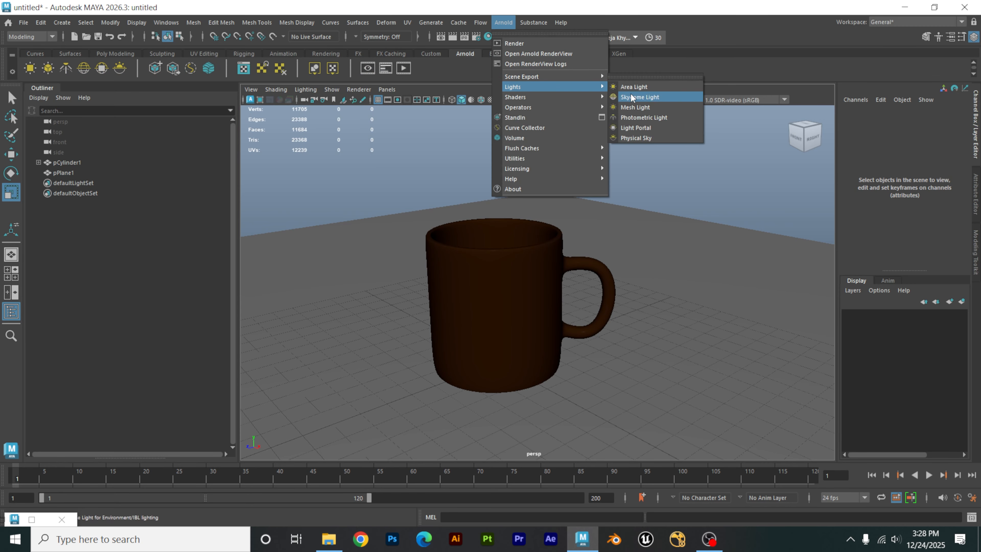
click(640, 97)
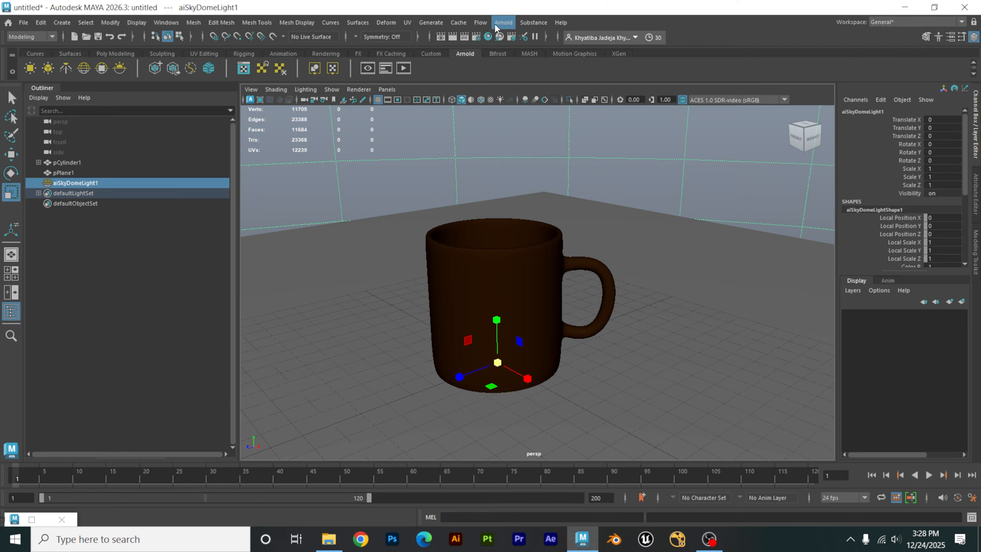
click(503, 22)
click(513, 41)
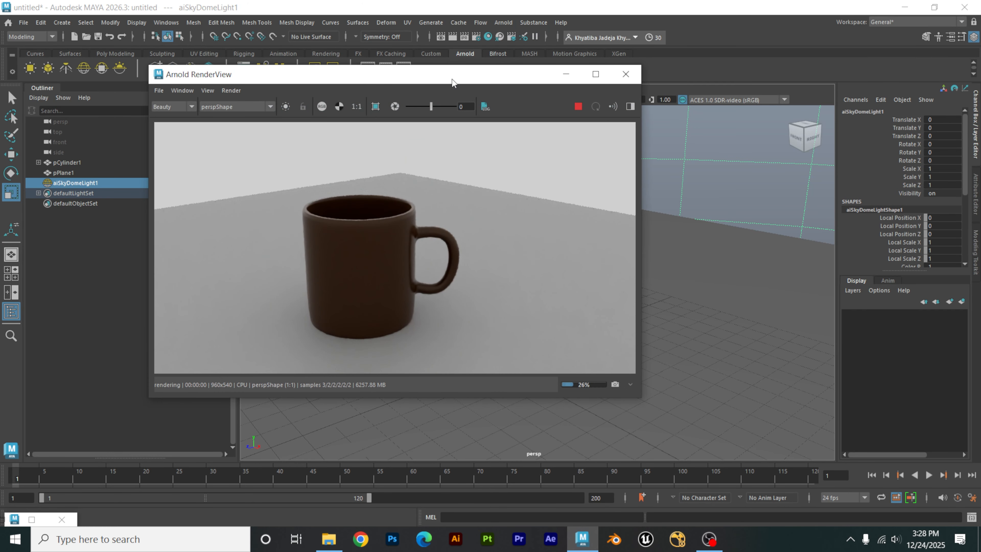